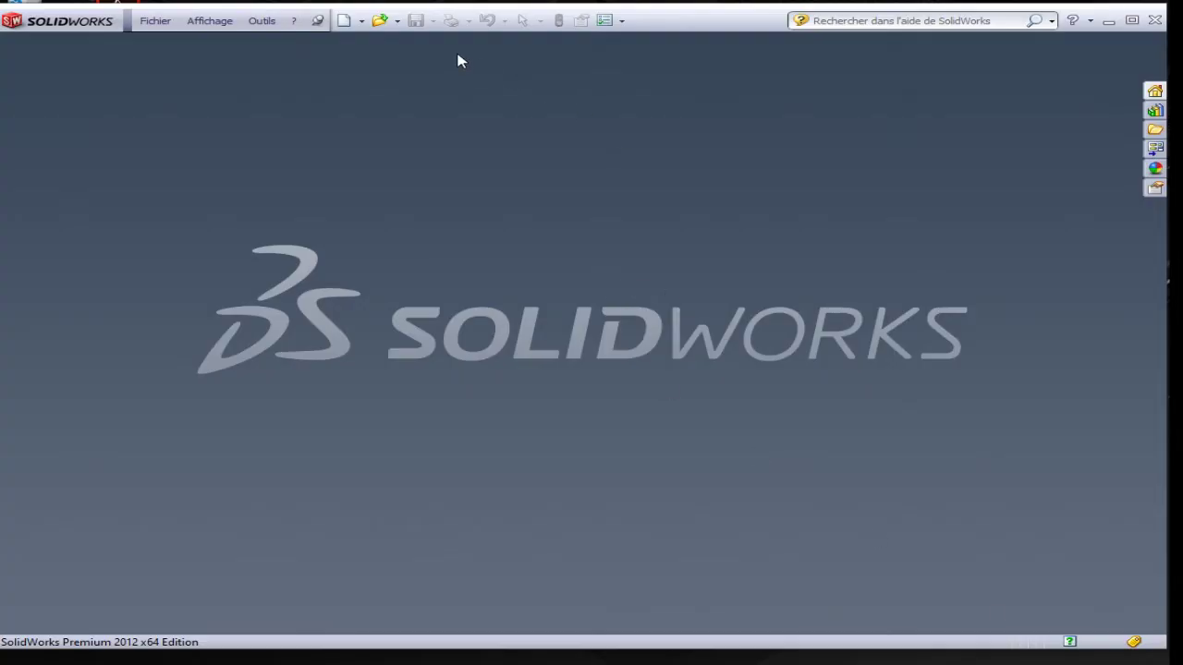
Create a new part document (Pièce).
left_click(342, 23)
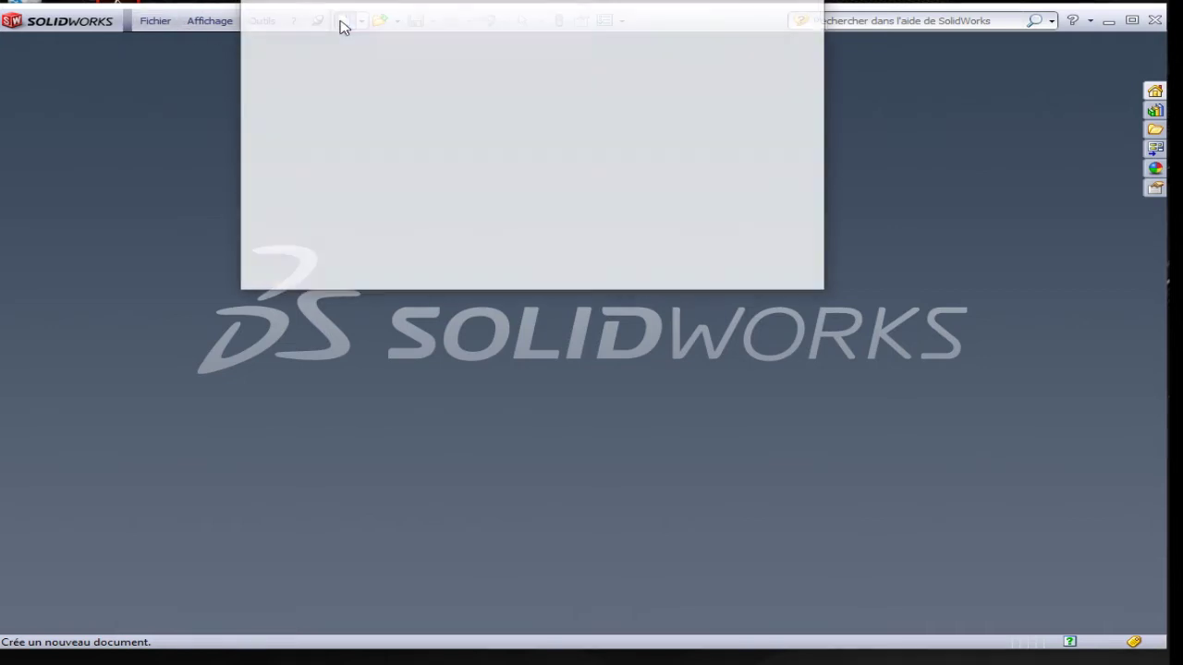
left_click(298, 46)
left_click(596, 271)
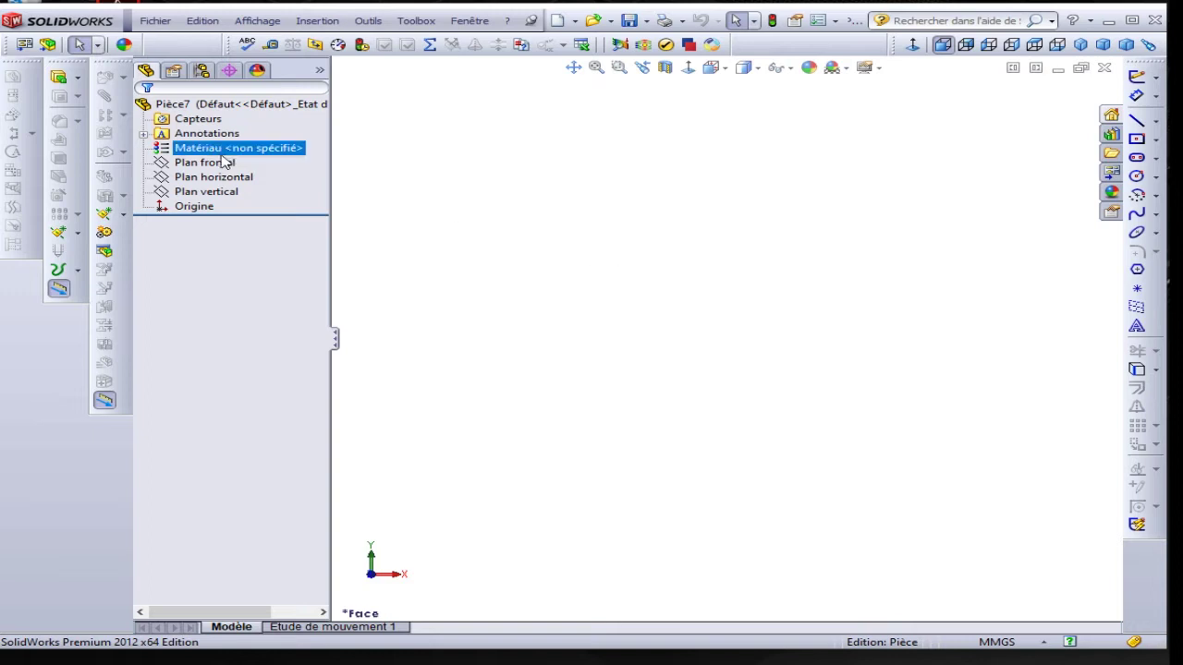
Start a sketch on Plan frontal and draw a circle centred on the origin.
left_click(214, 165)
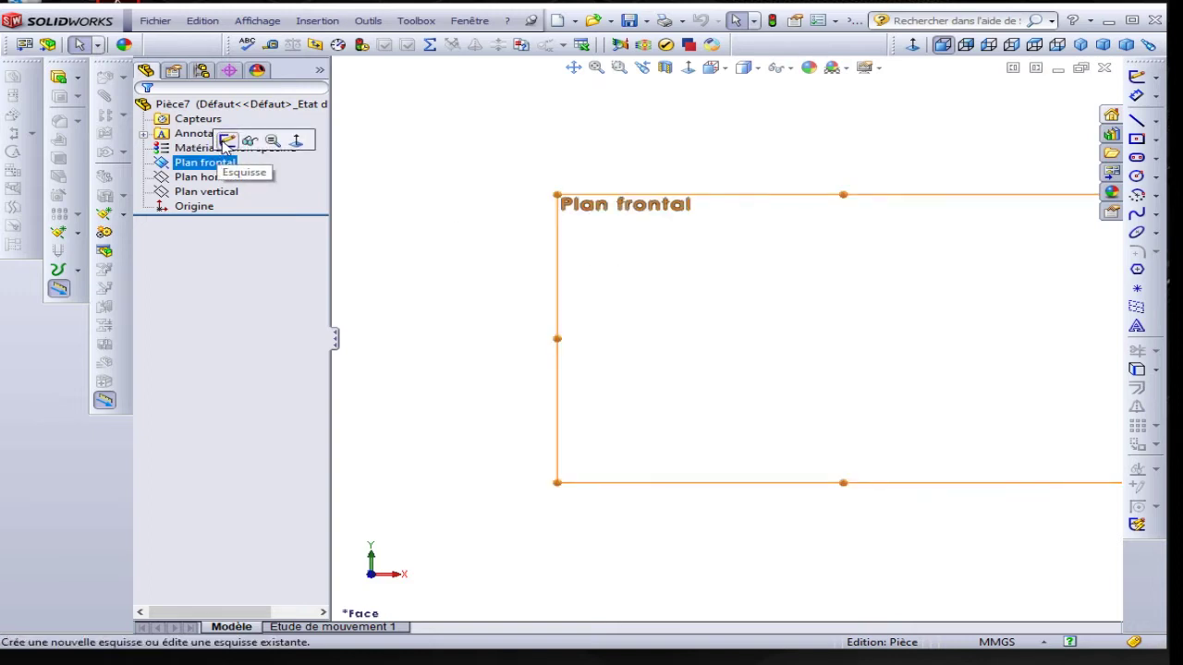
left_click(225, 142)
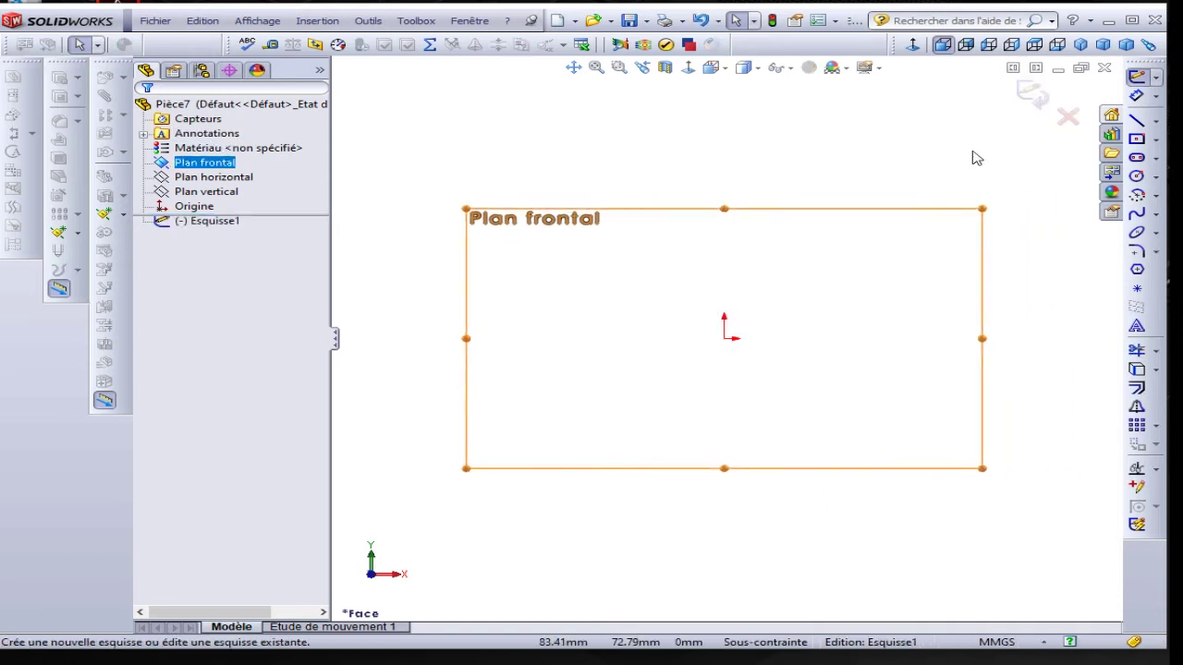
left_click(1137, 178)
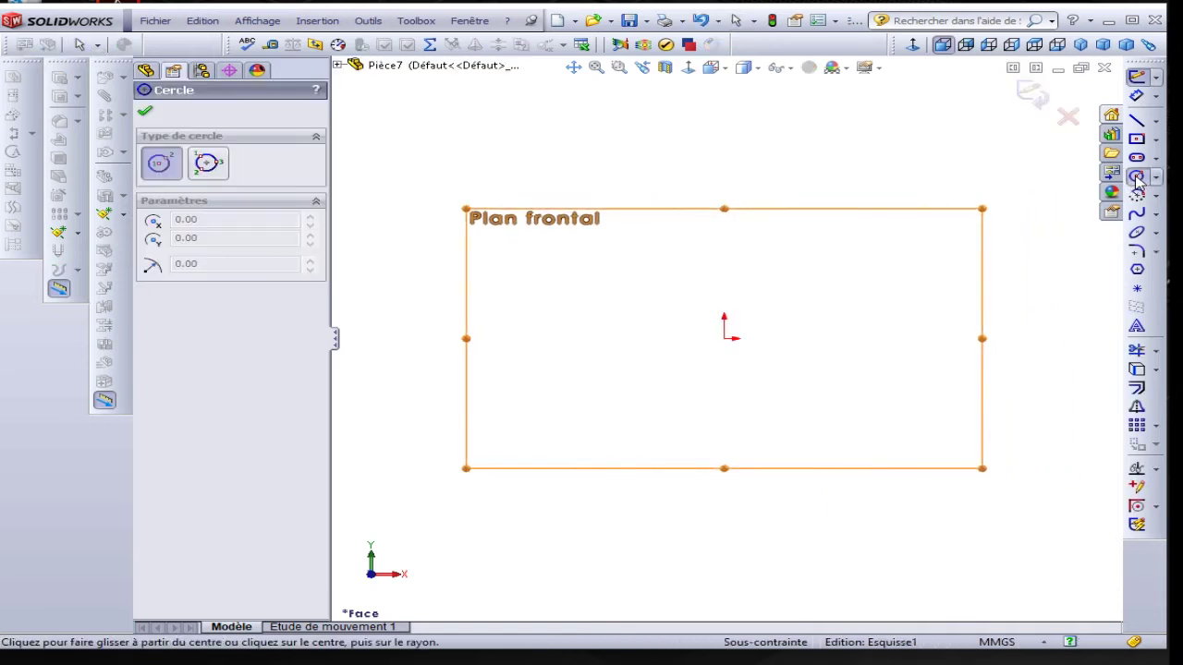
left_click(725, 338)
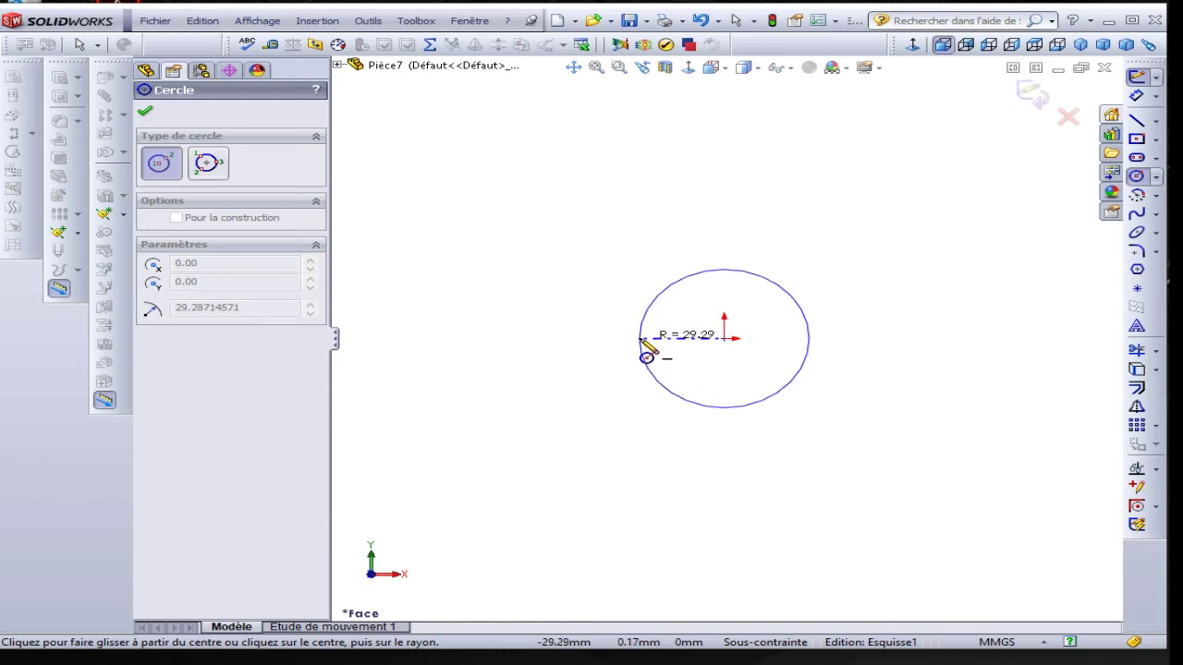
left_click(642, 347)
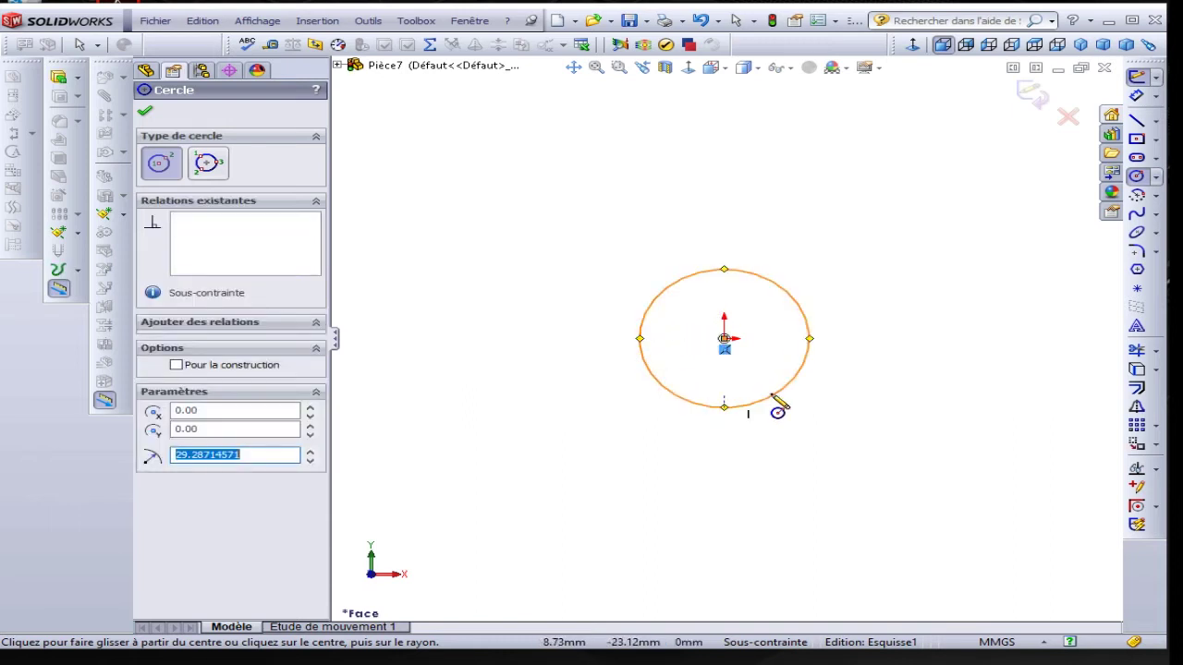
Draw a horizontal line from the circle edge and a vertical line up to the circle top.
left_click(1136, 120)
scroll(858, 294, "down", 4)
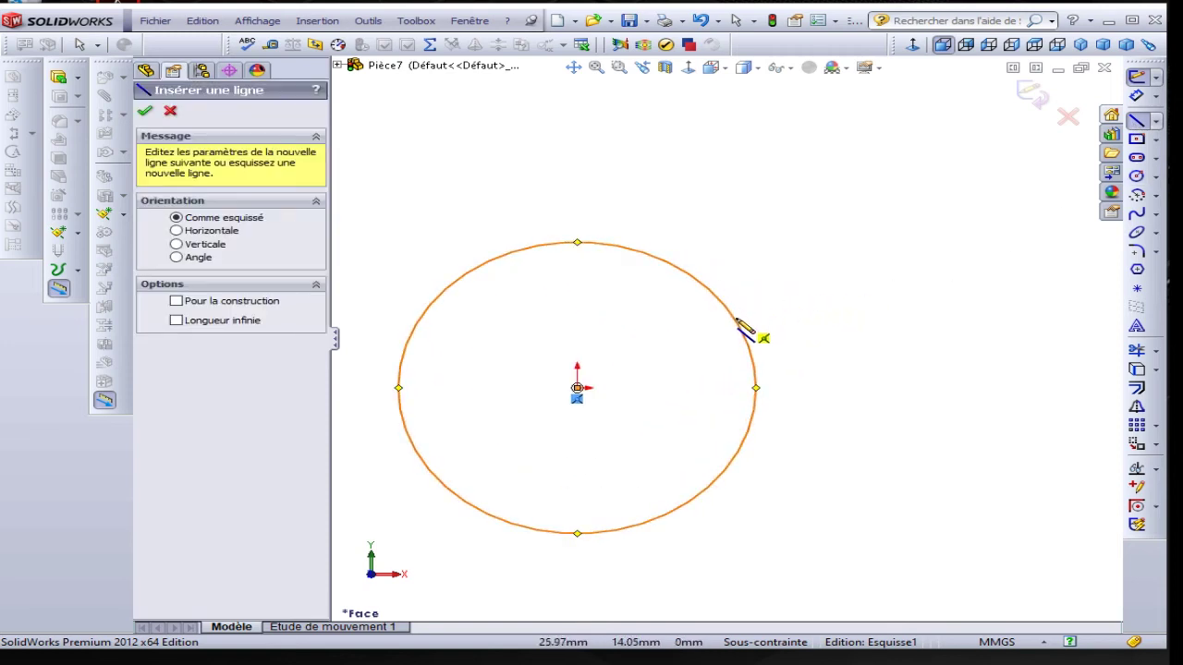
left_click(737, 320)
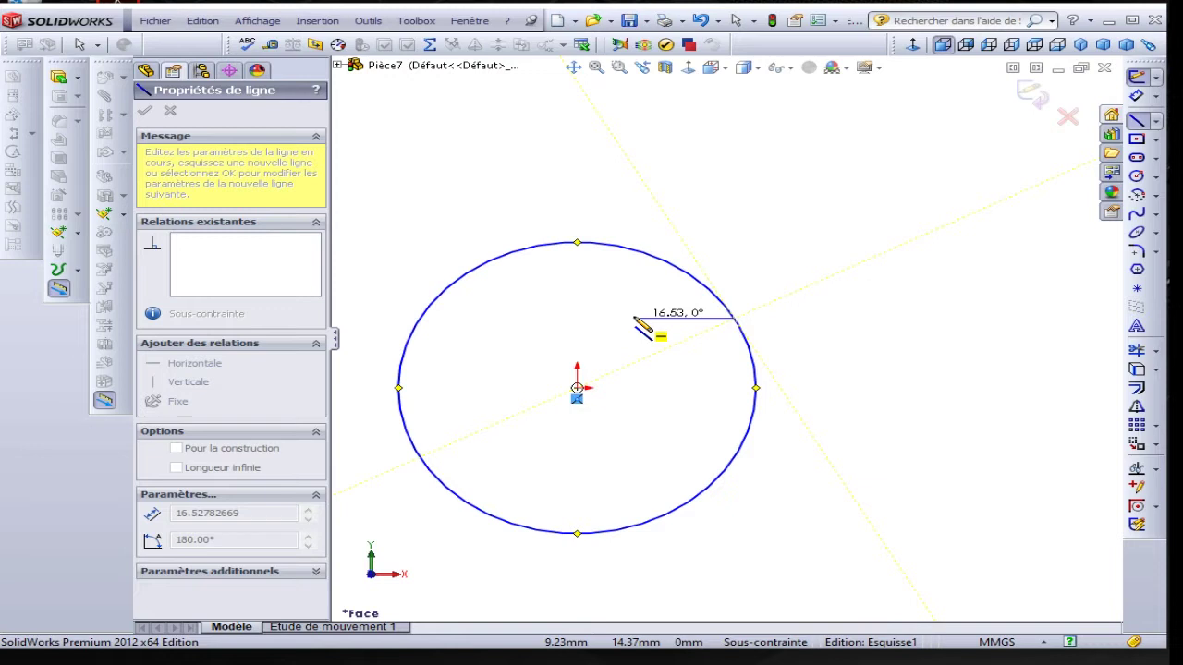
left_click(635, 318)
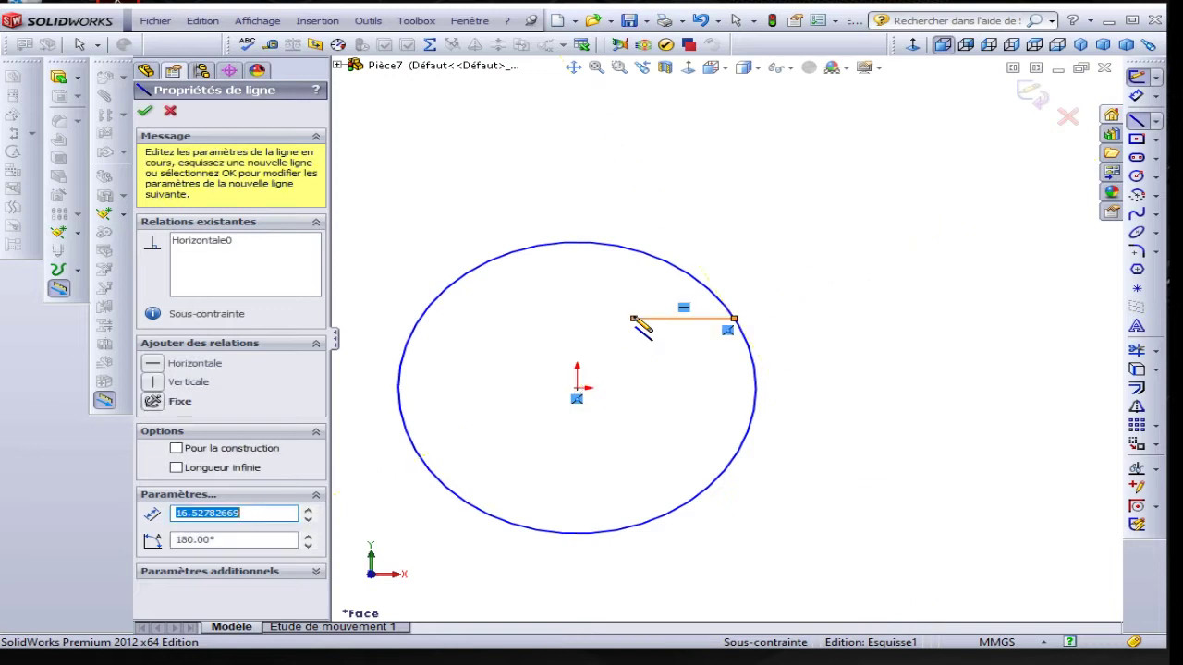
left_click(634, 250)
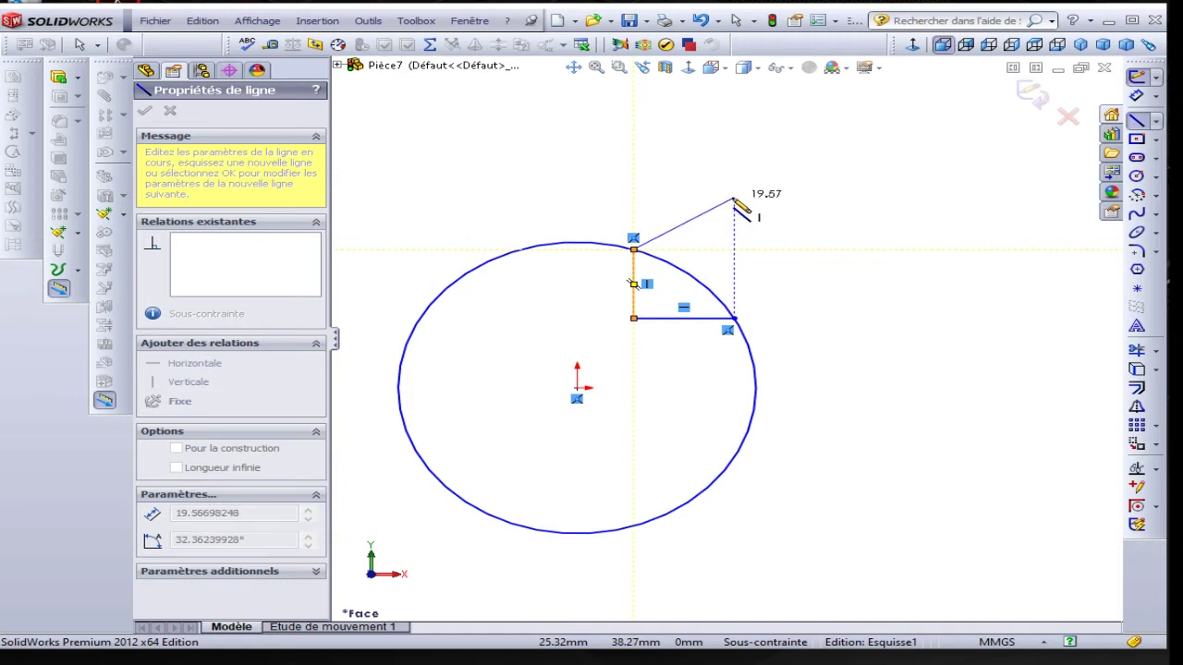
key("Escape")
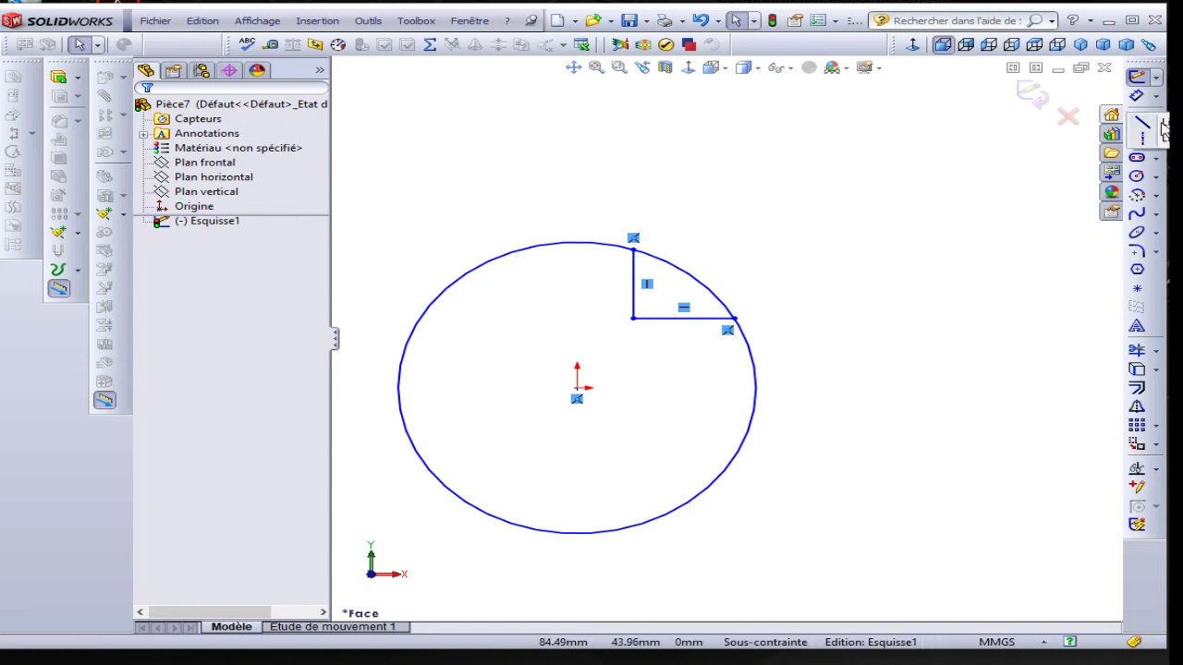
Draw a vertical construction centreline through the origin, then check the reference drawing.
left_click(1143, 139)
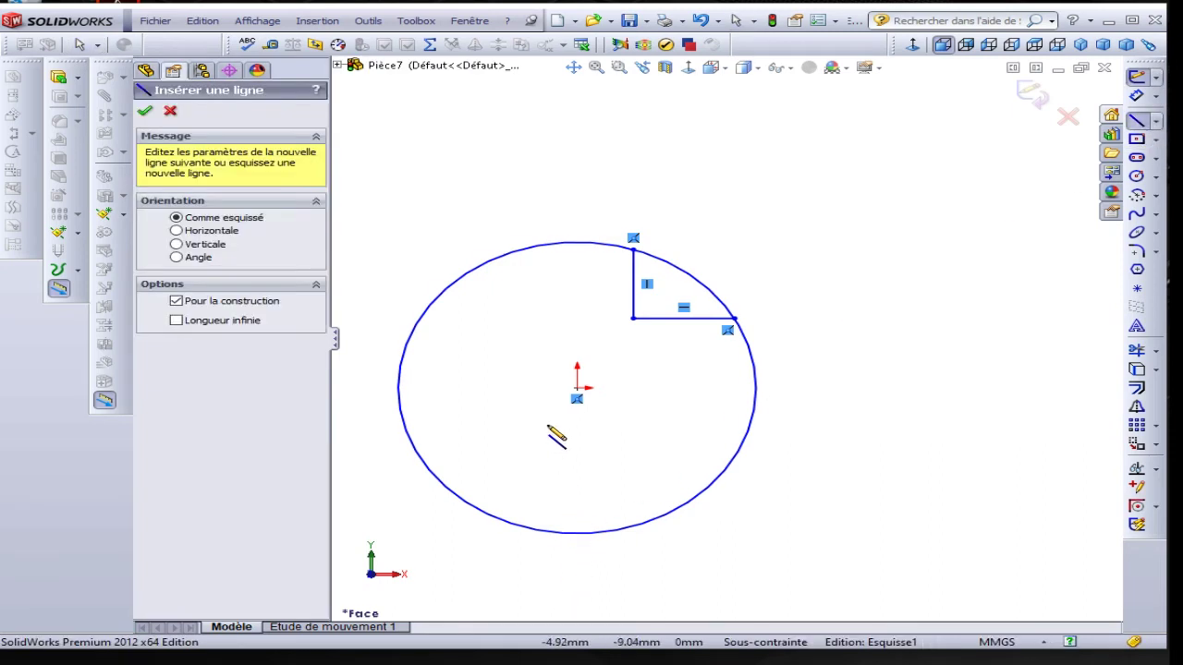
left_click(578, 573)
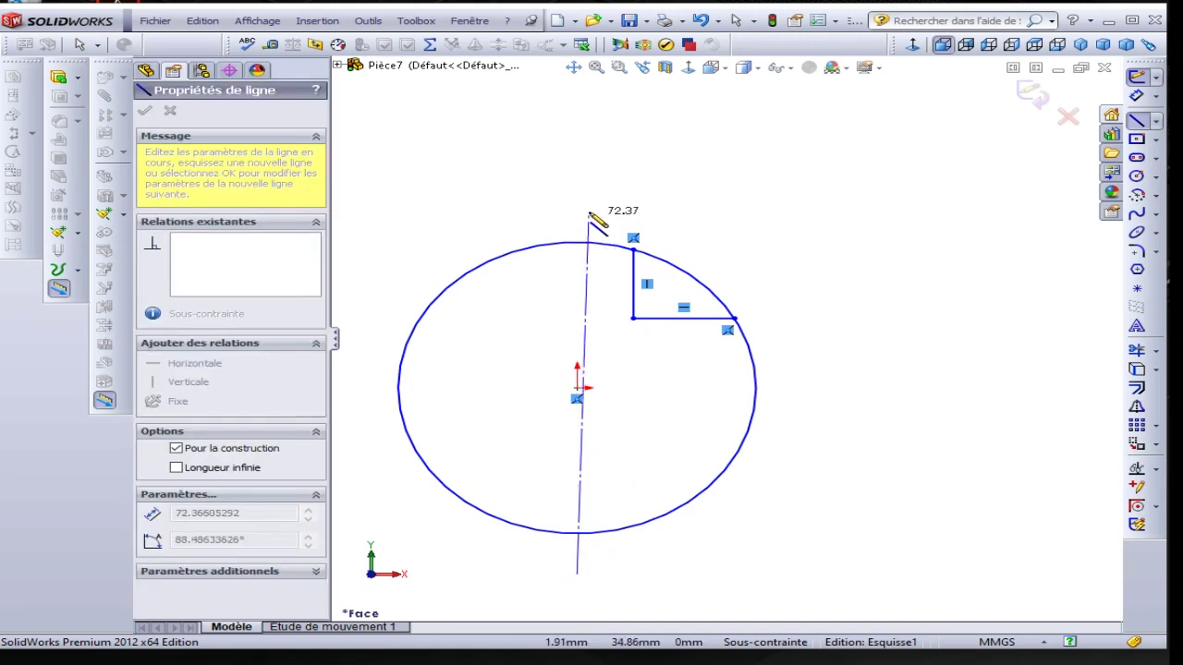
left_click(577, 171)
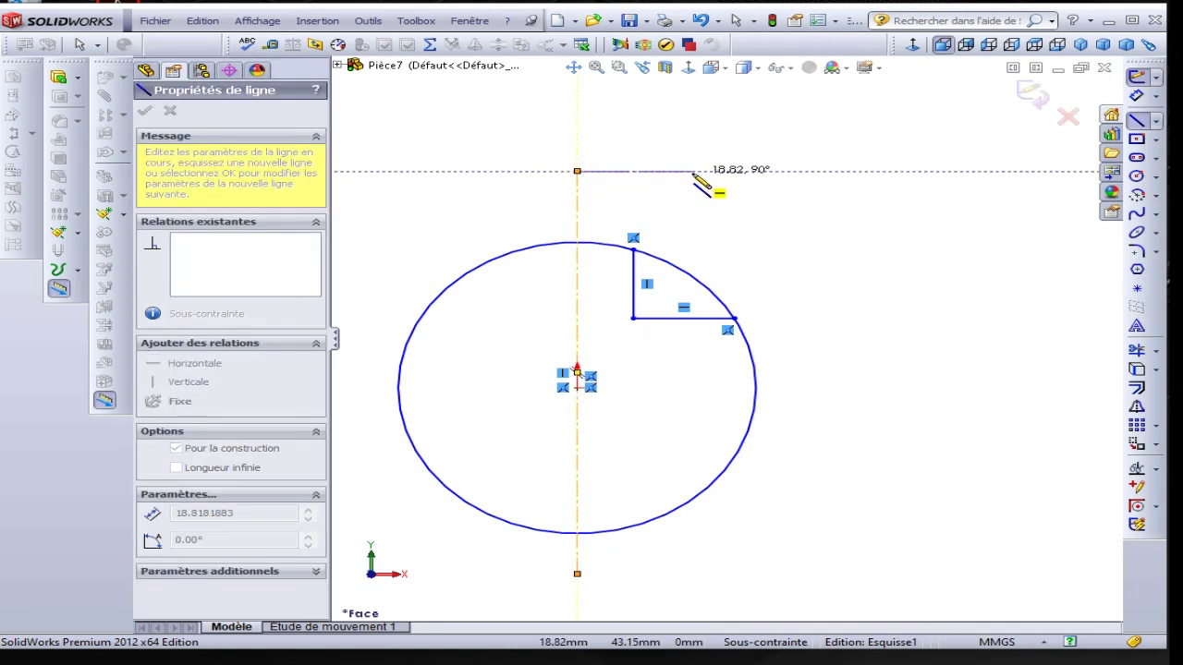
key("Escape")
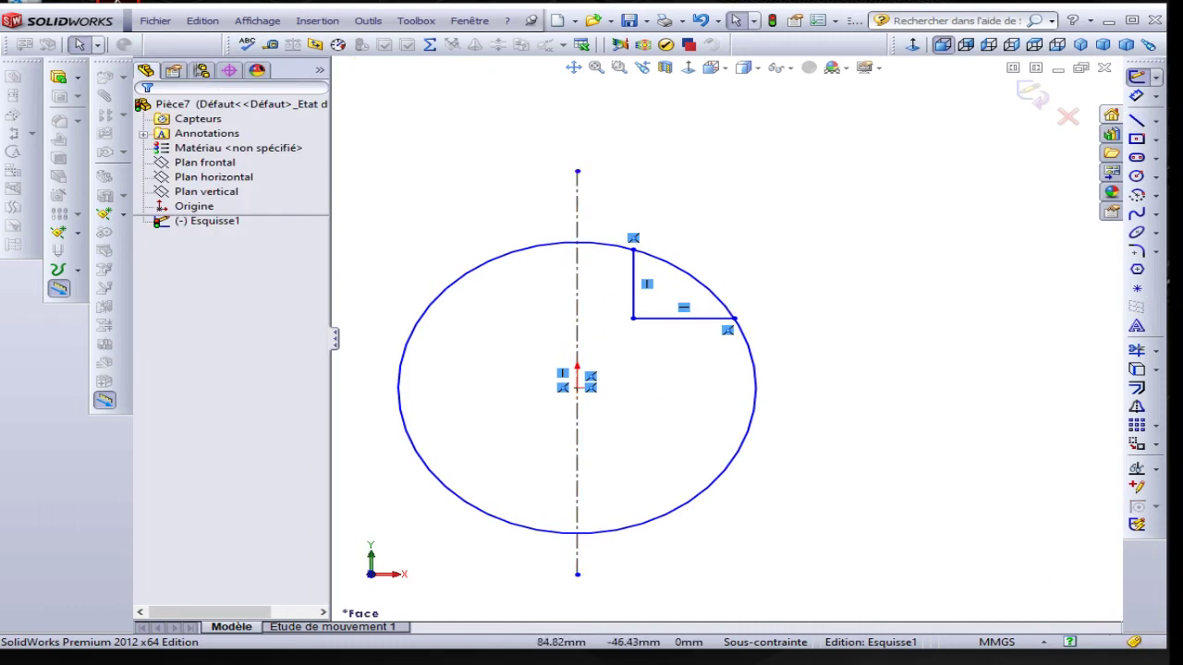
key("alt+Tab")
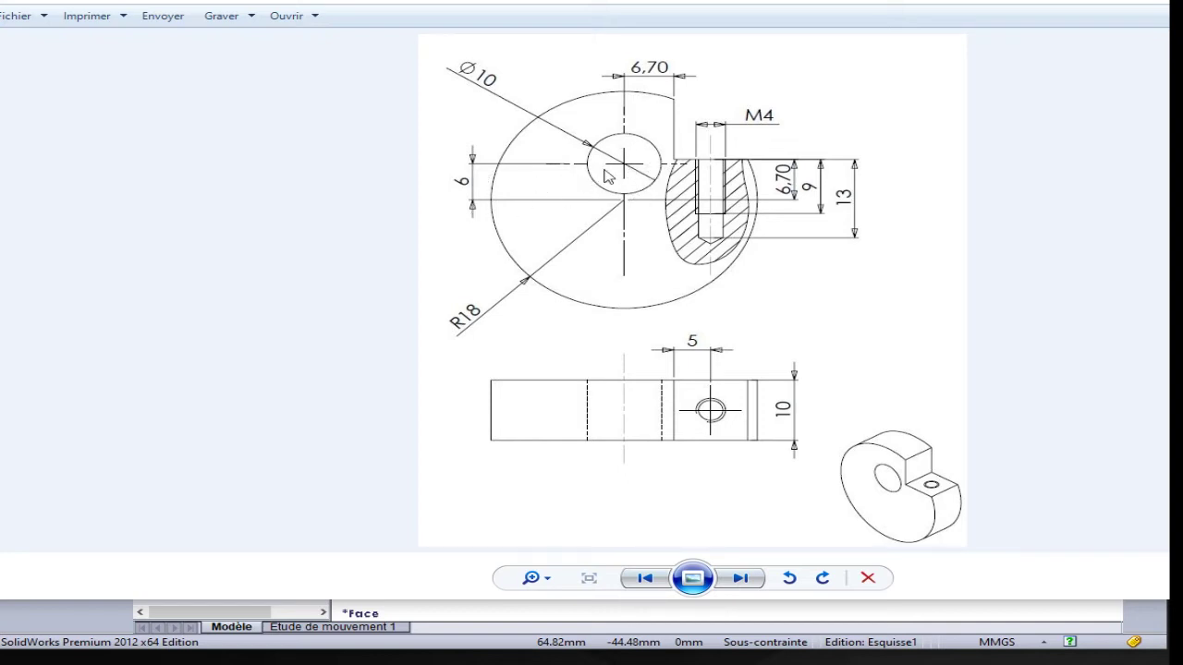
key("alt+Tab")
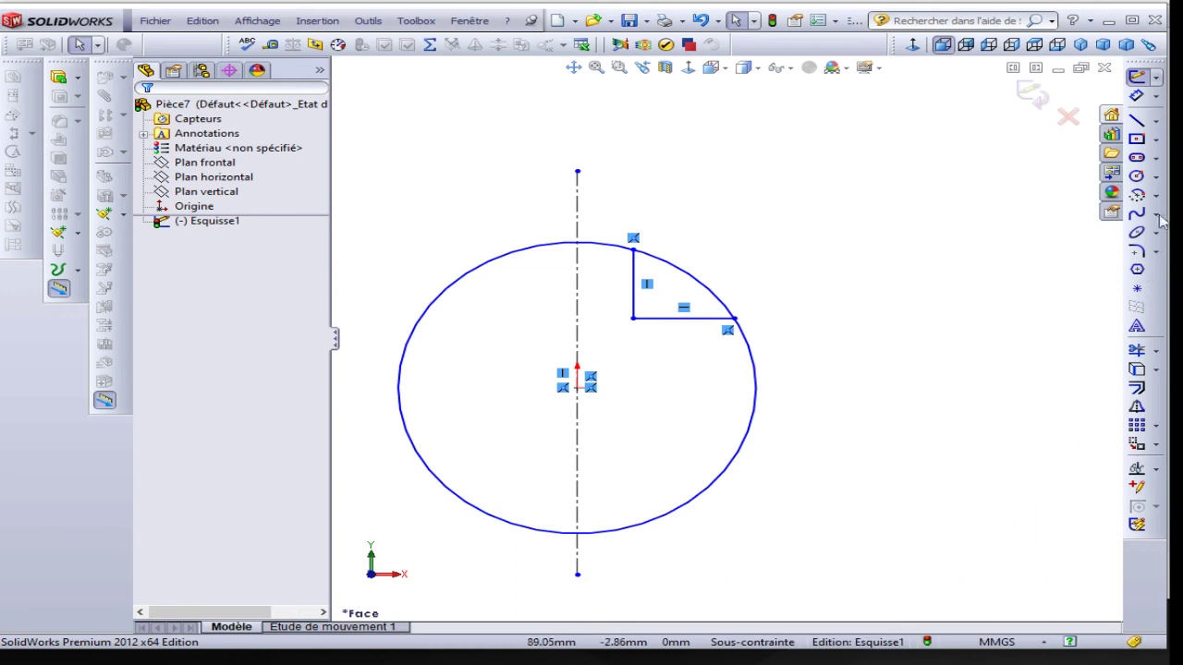
Draw a small circle, radius about 5.93, centred on the centreline above the origin.
left_click(1136, 179)
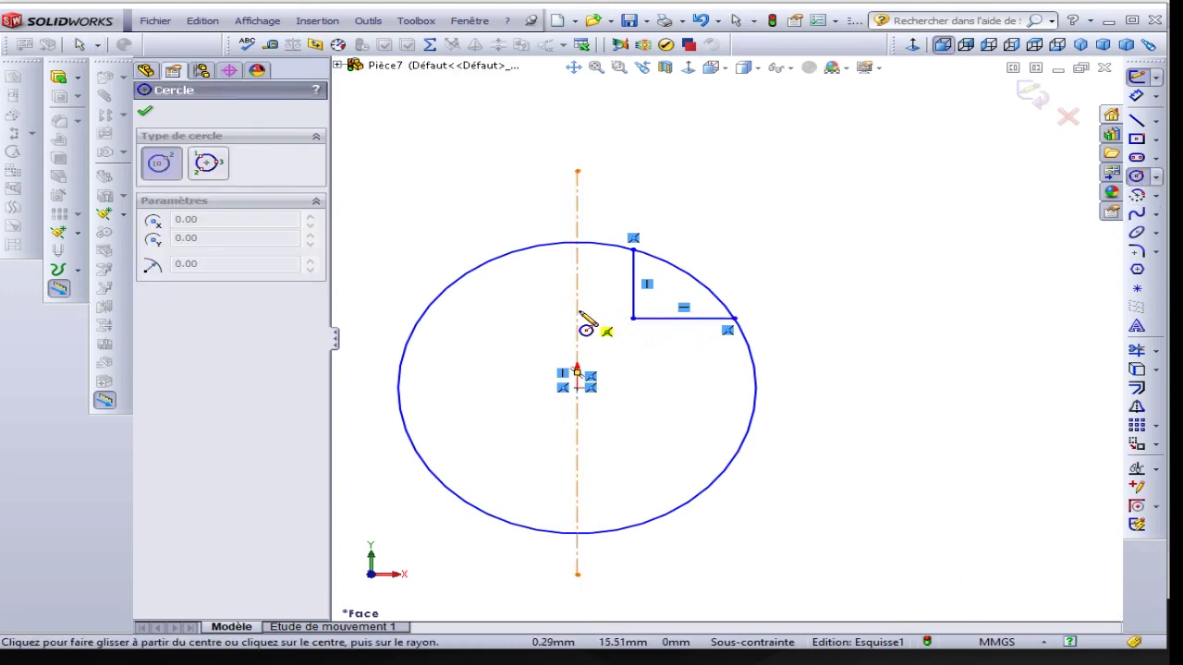
left_click(579, 310)
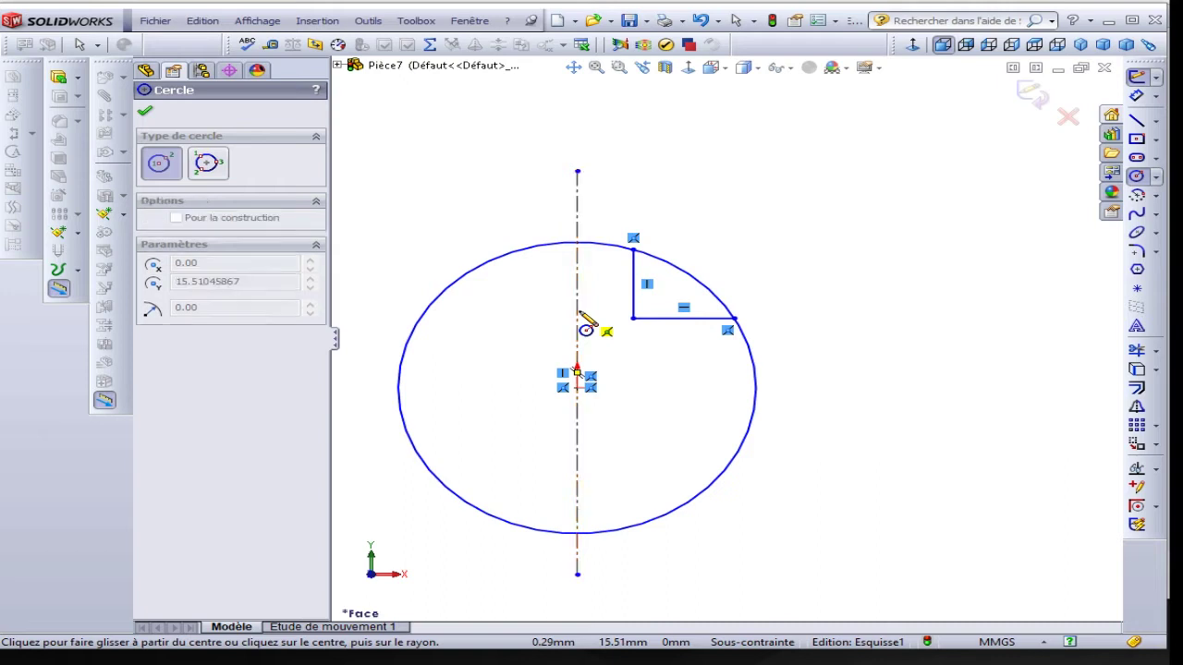
left_click(613, 293)
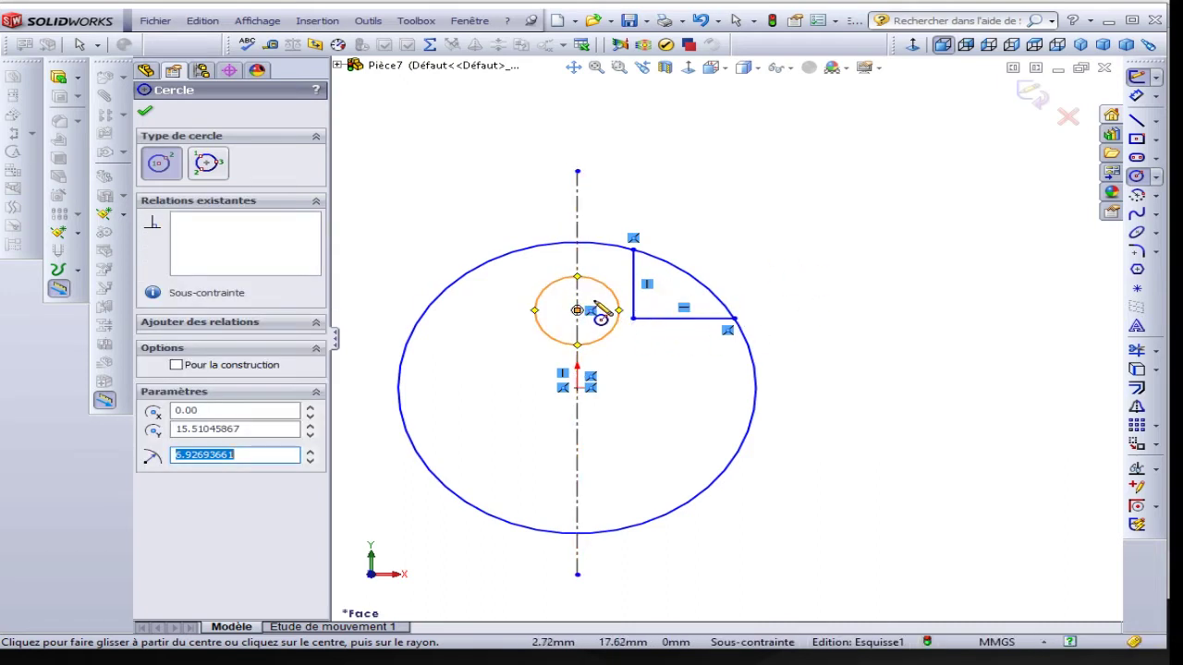
key("Escape")
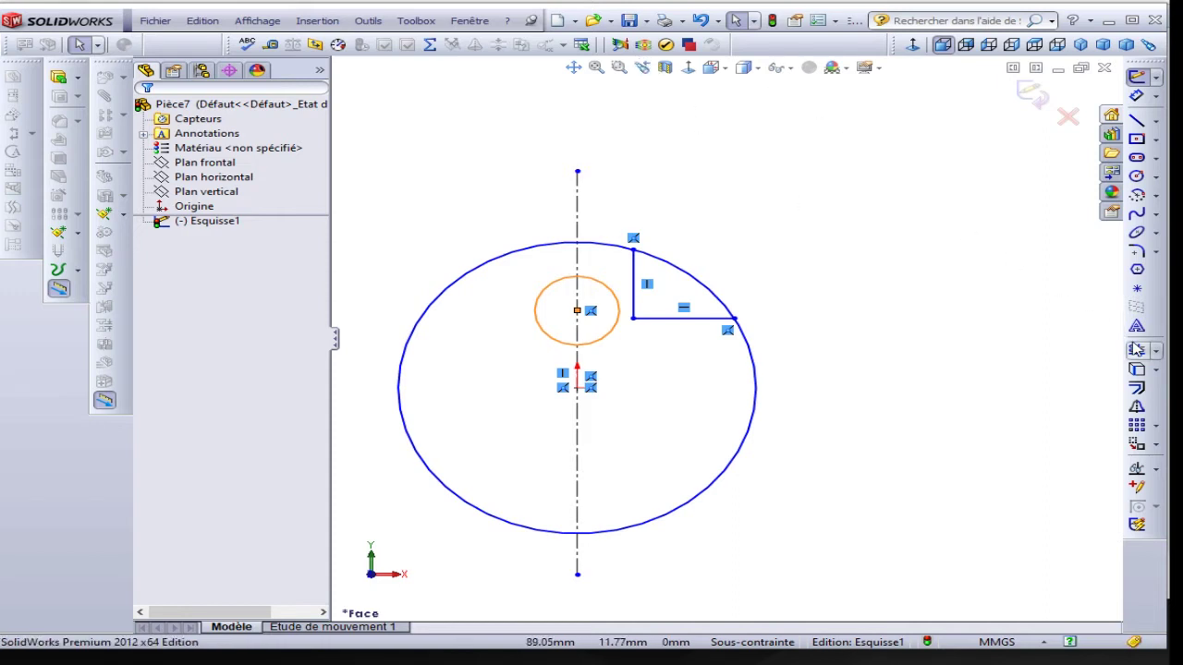
Trim away the large circle's arc inside the upper-right notch.
left_click(1137, 350)
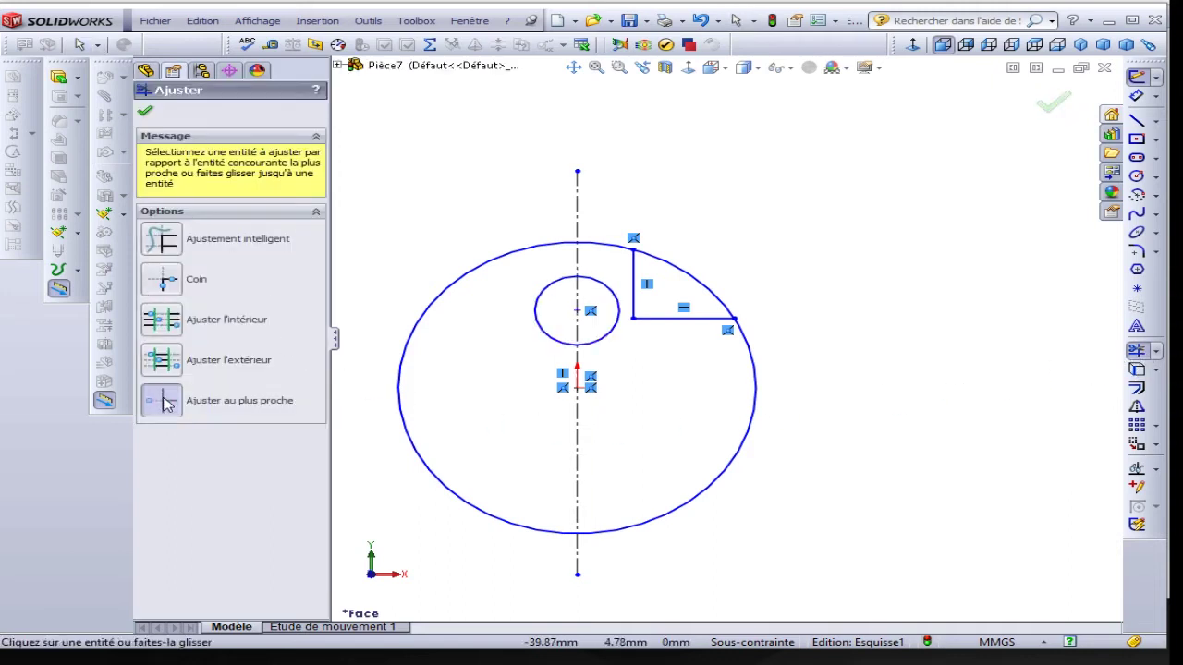
left_click(678, 272)
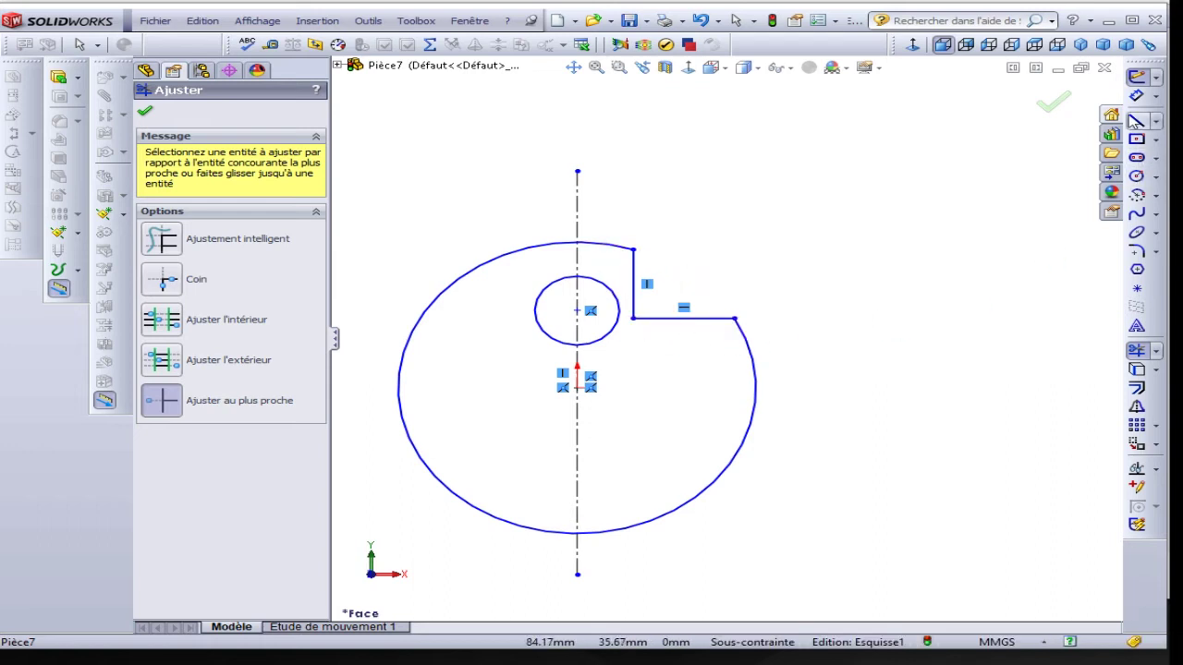
left_click(1136, 95)
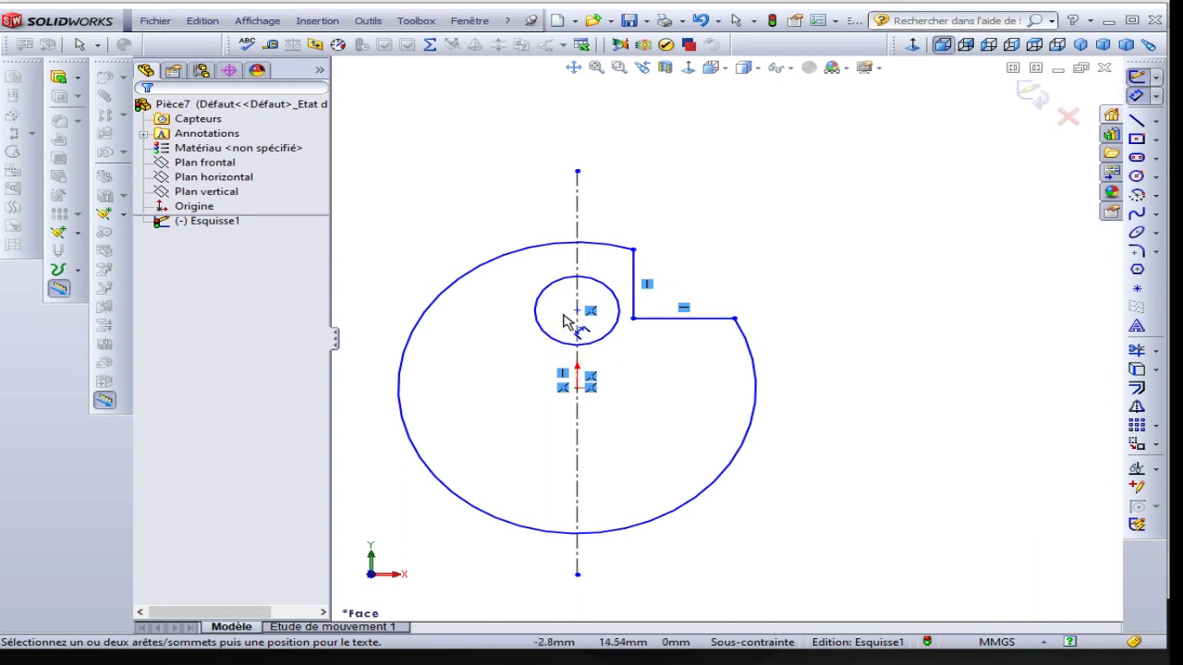
Dimension the small hole Ø10 with its centre 6 mm above the origin.
left_click(548, 285)
left_click(379, 240)
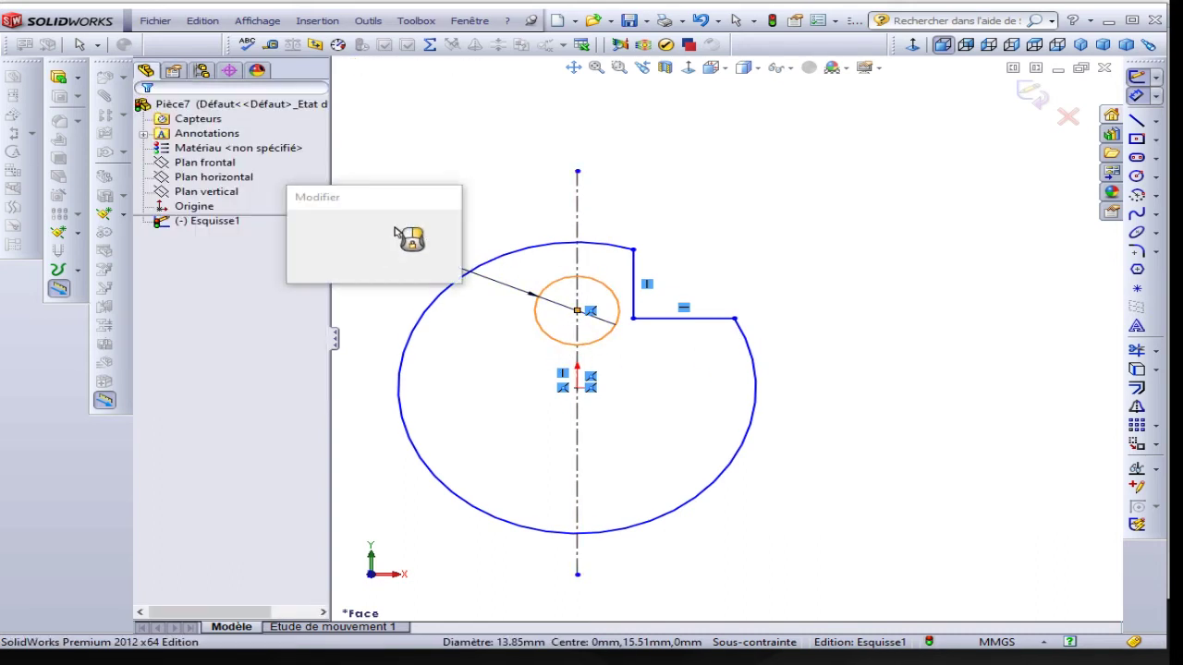
type("10")
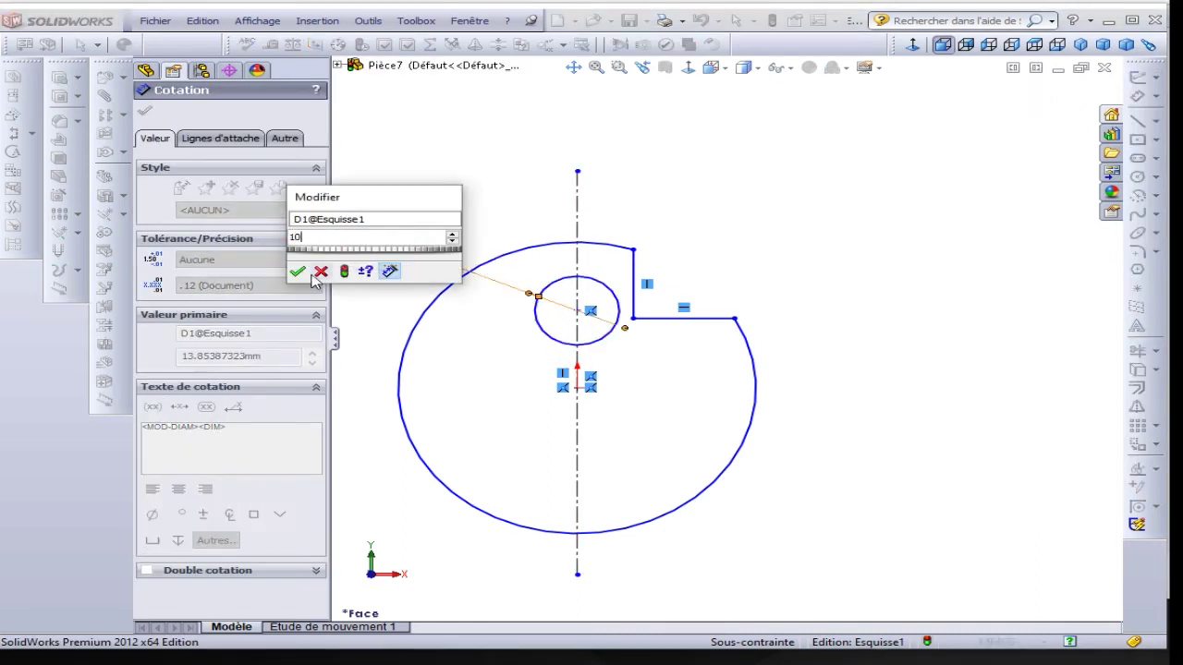
left_click(297, 271)
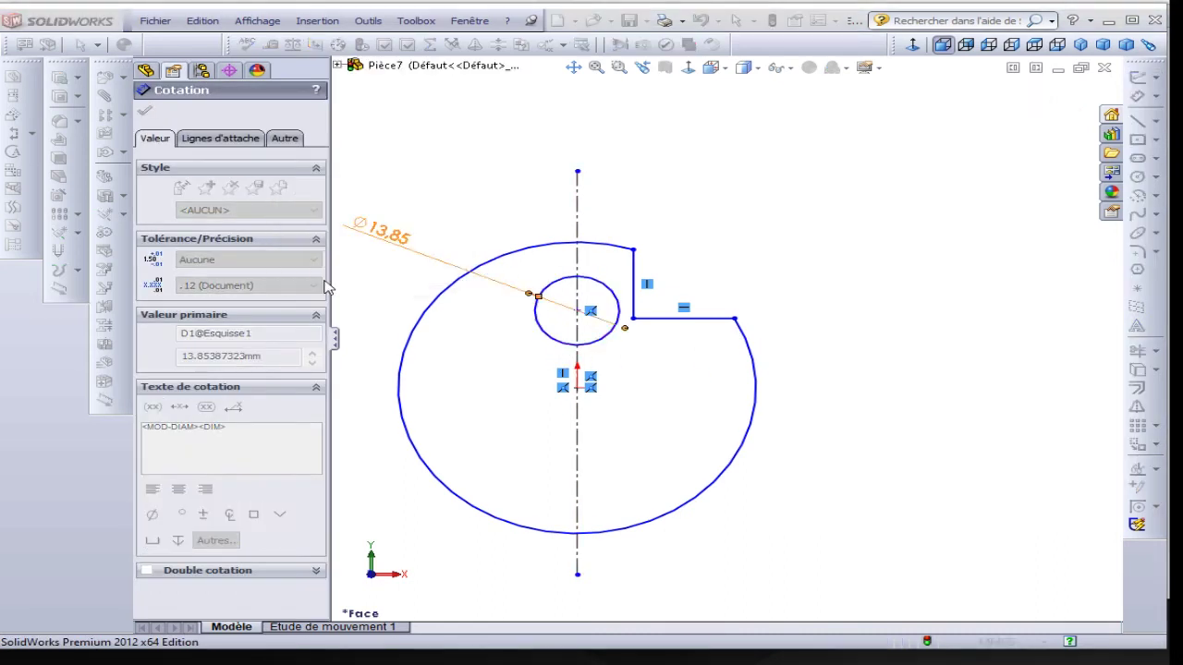
left_click(578, 311)
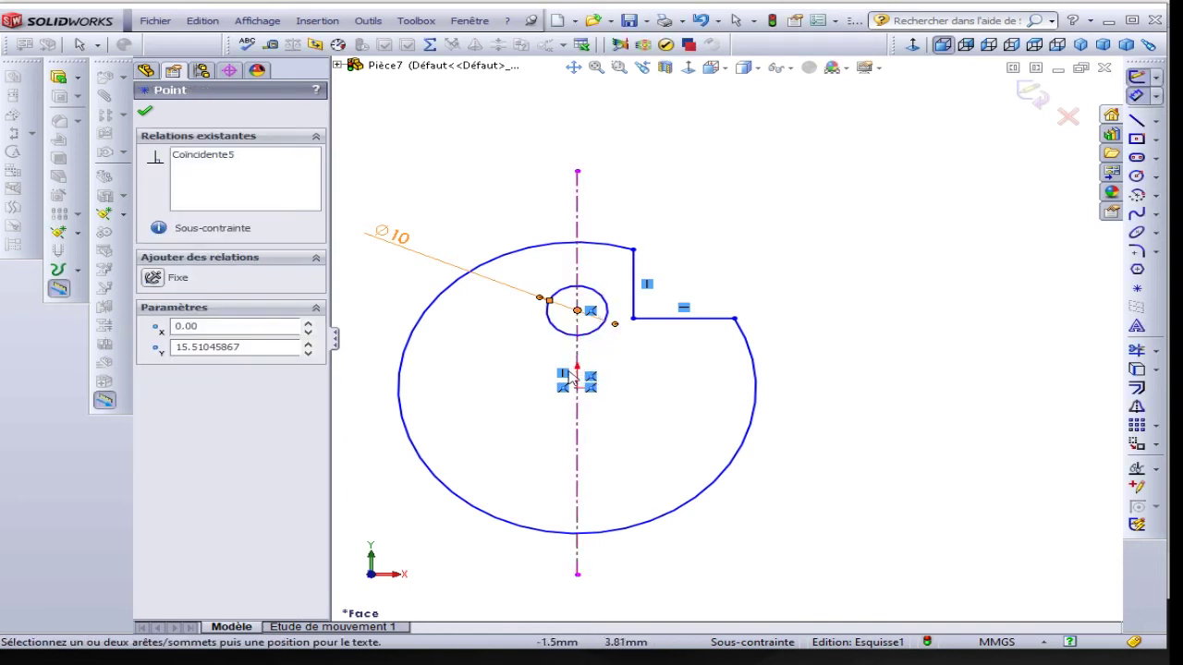
left_click(578, 387)
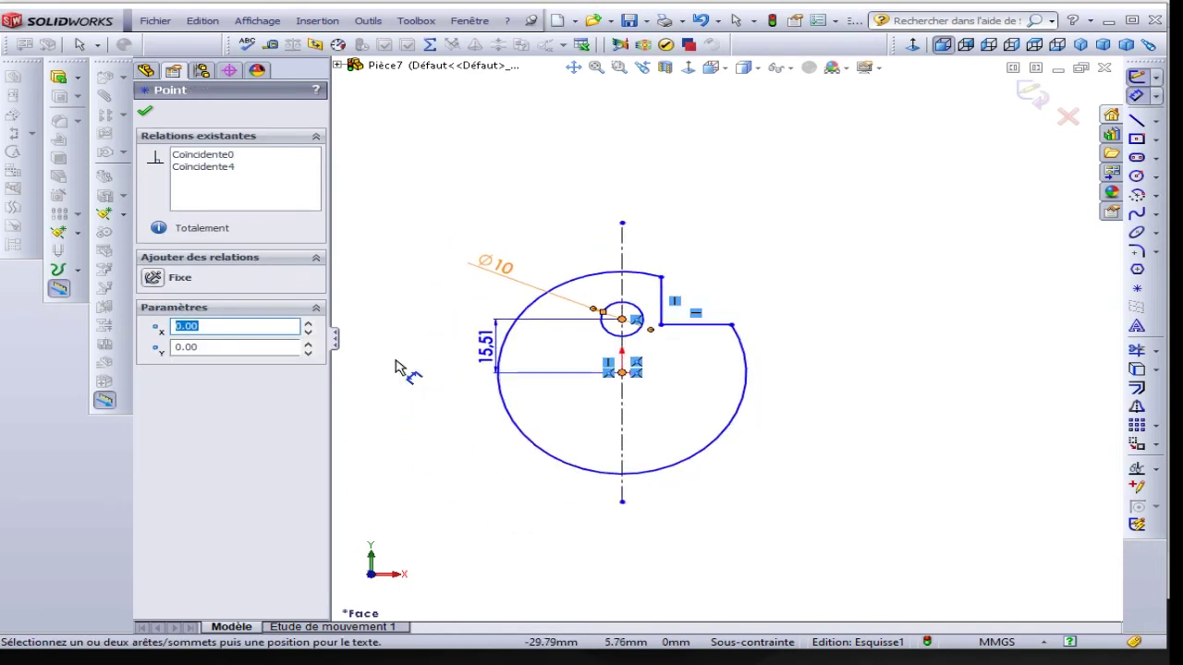
left_click(414, 393)
type("67mm")
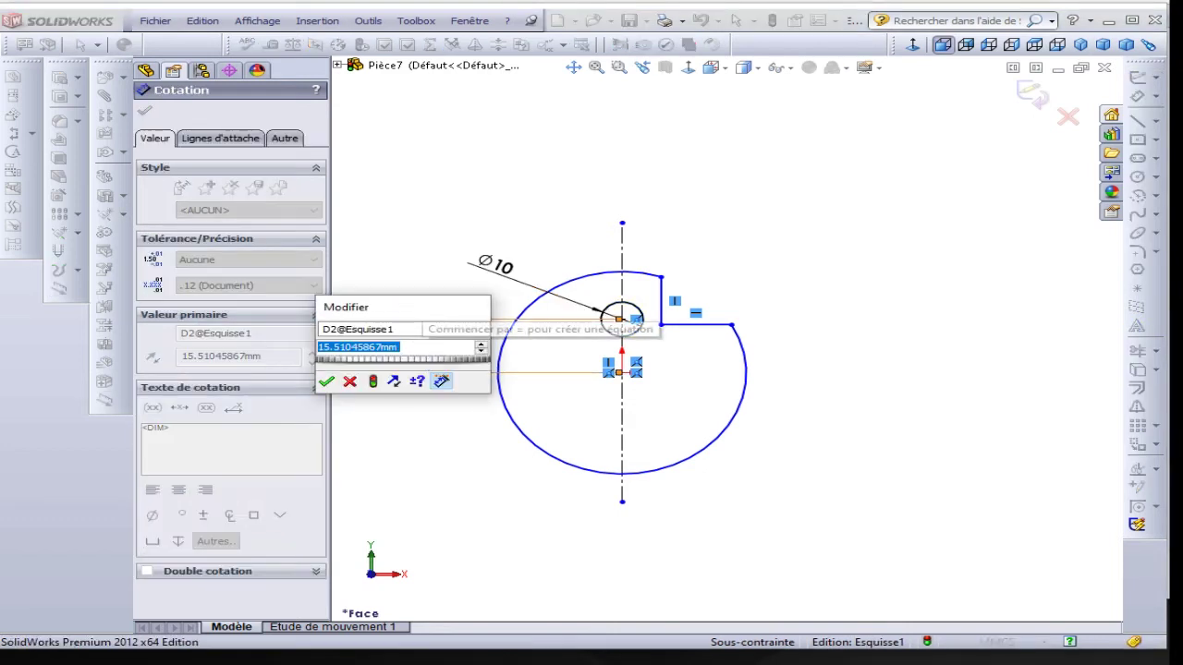
key("Return")
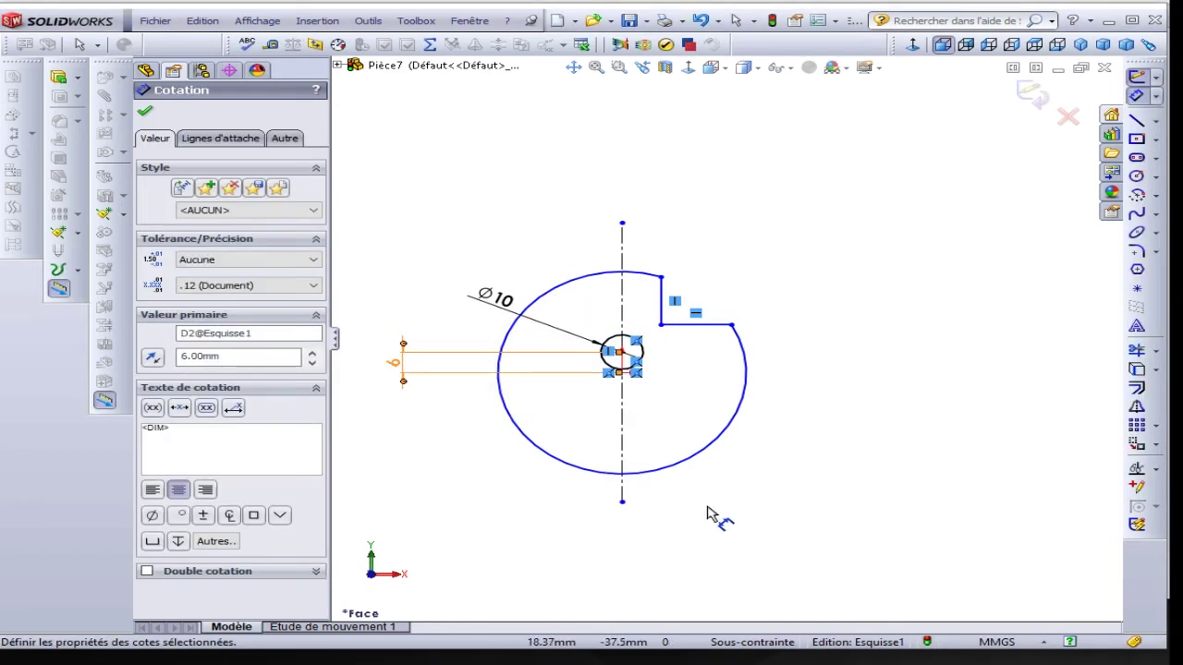
Check the reference drawing, fit the sketch, and dimension the notch side to the centreline.
key("alt+Tab")
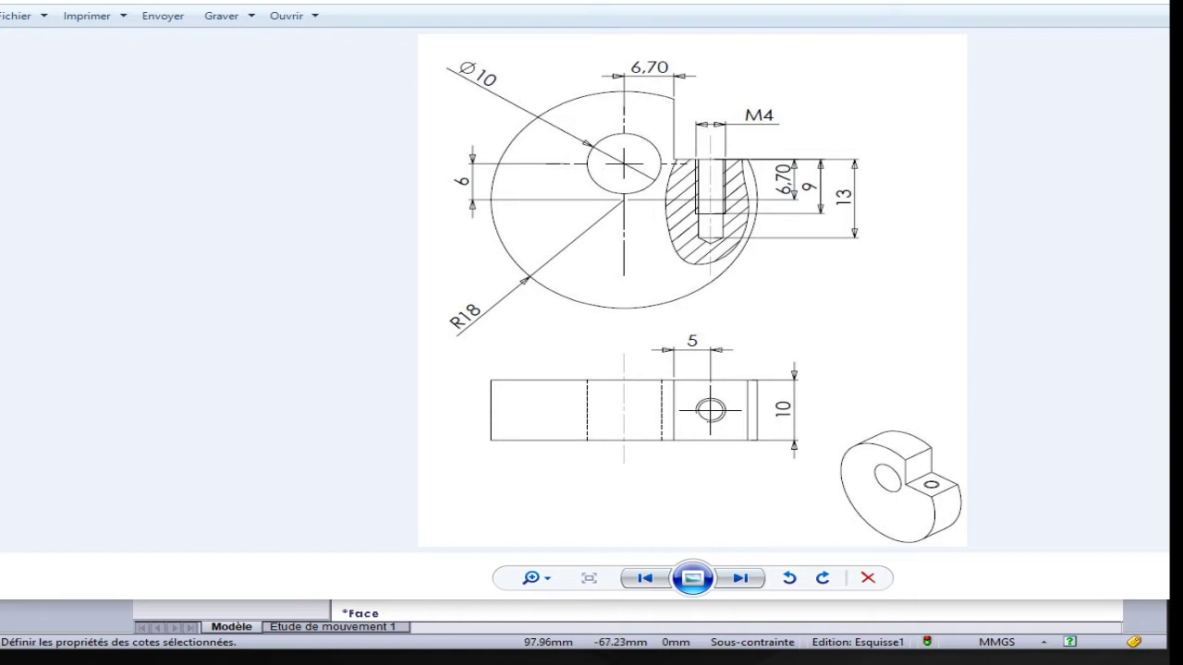
left_click(867, 577)
key("f")
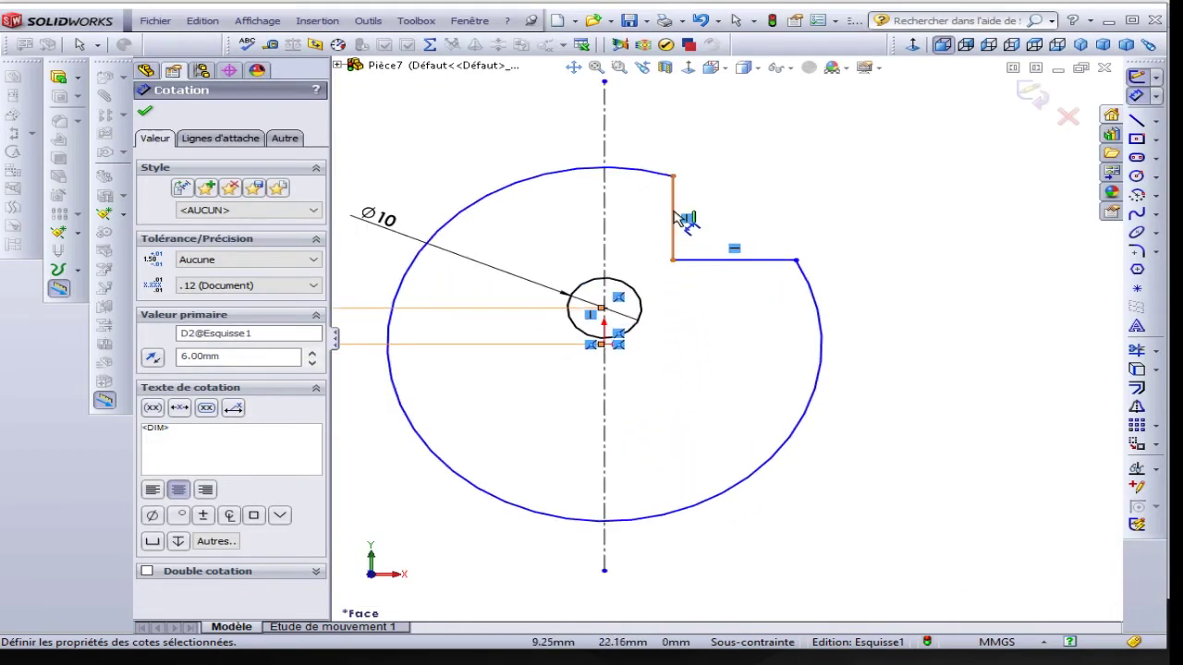
left_click(673, 217)
left_click(604, 213)
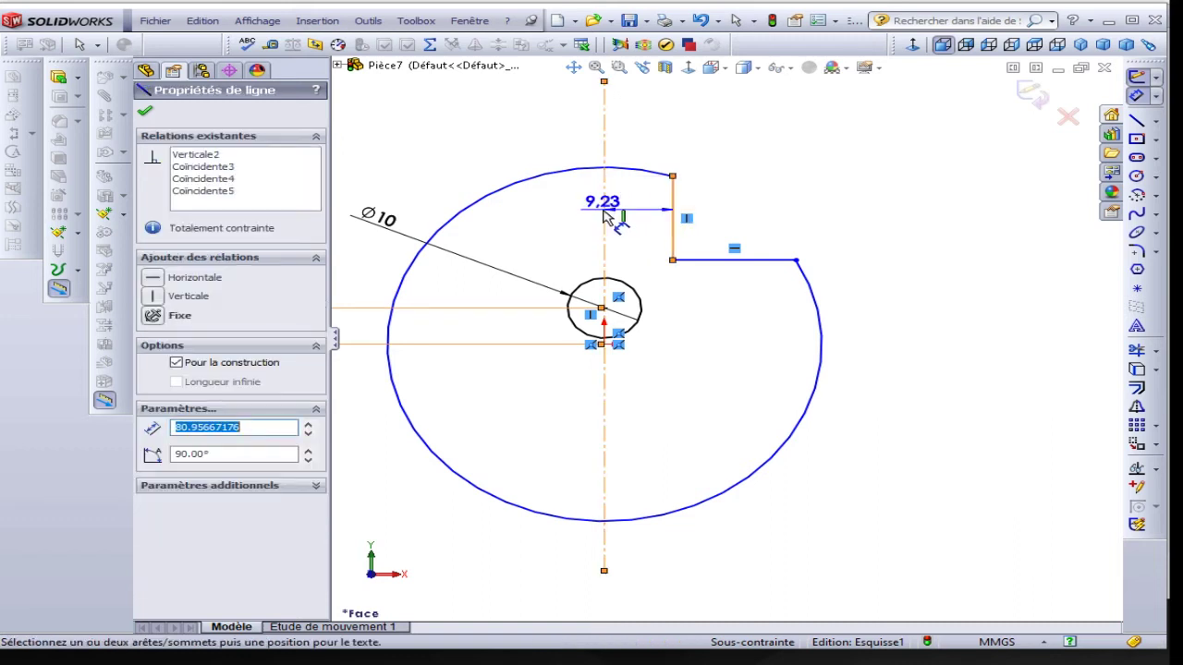
Set the notch side's distance from the centreline to 6.70 mm.
left_click(636, 155)
type("6.7")
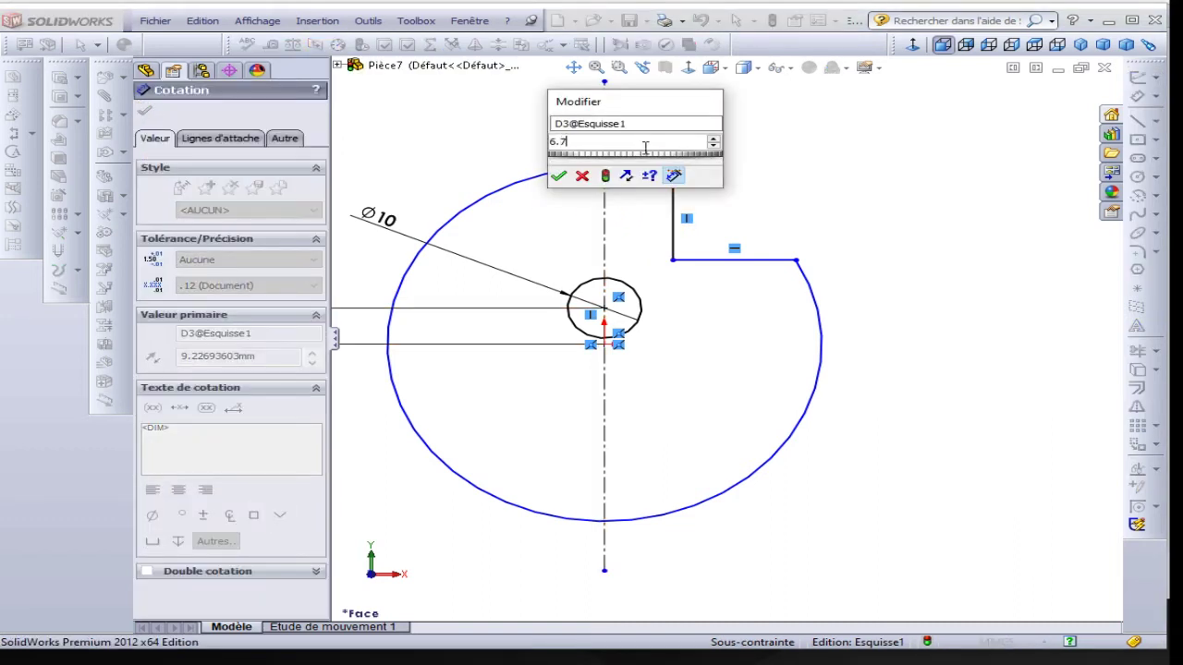
key("Return")
Dimension the notch floor 6.70 mm above the hole centre, then reopen the reference drawing.
left_click(702, 262)
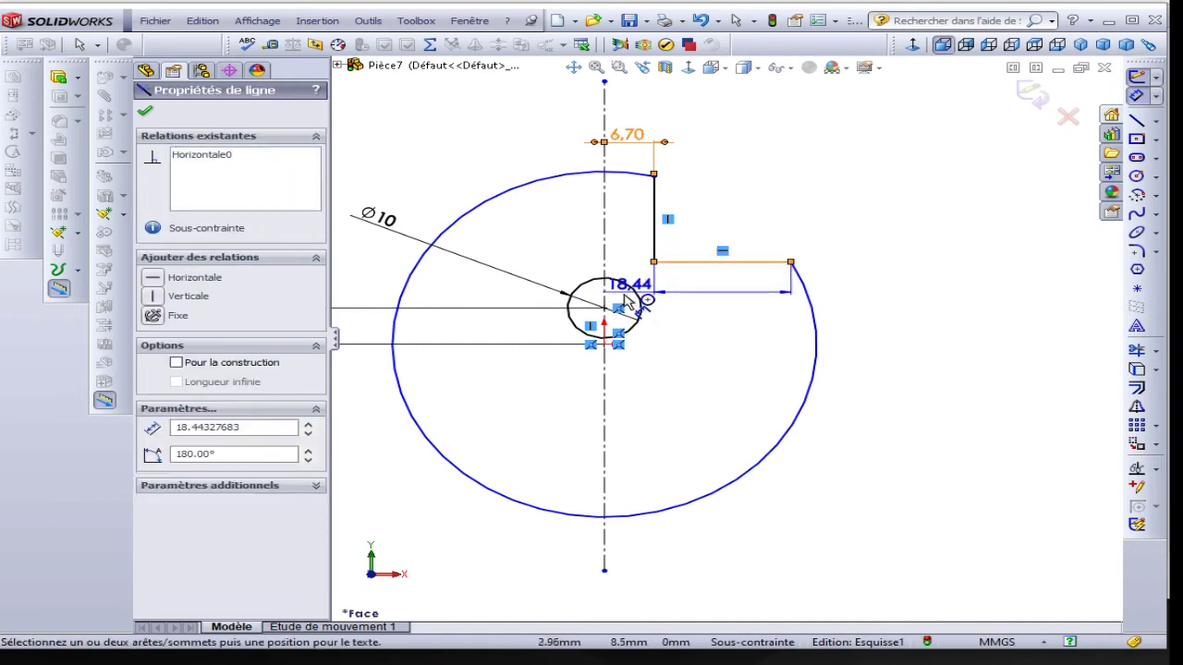
left_click(603, 308)
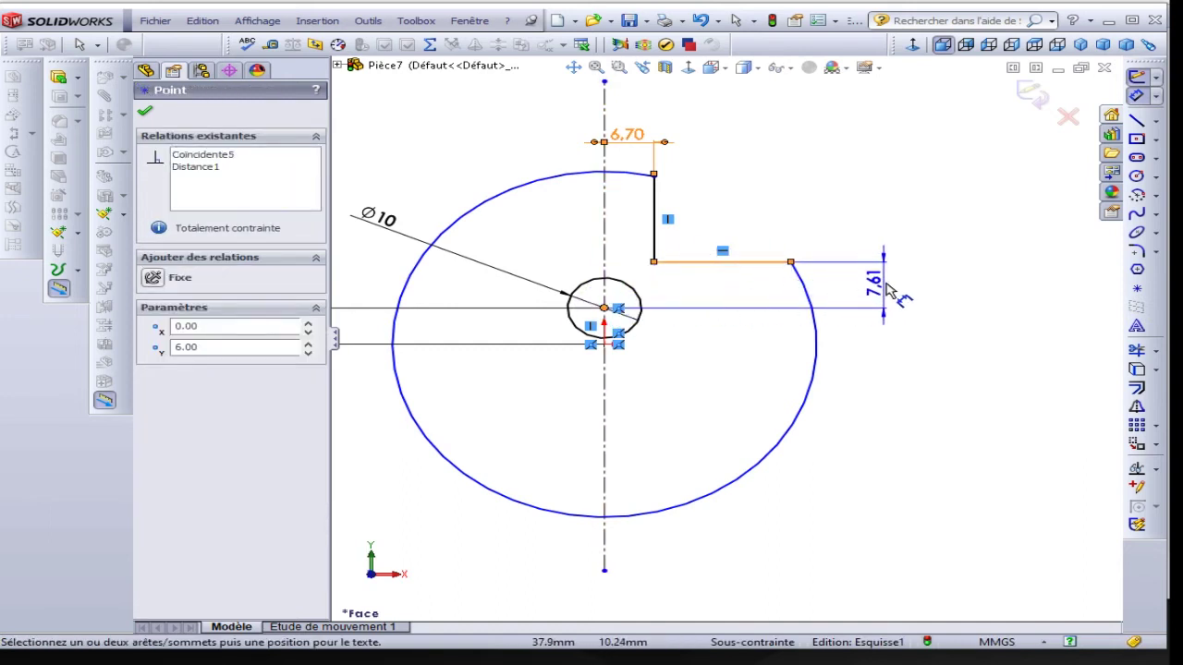
left_click(901, 282)
type("6.")
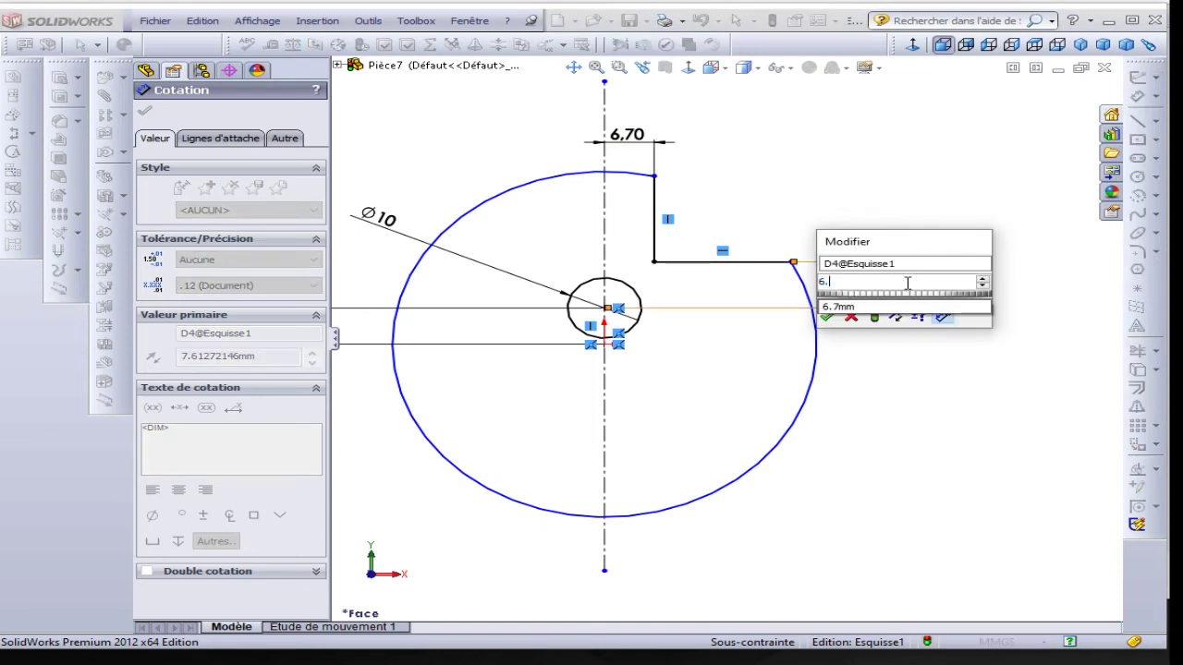
type("7")
key("Return")
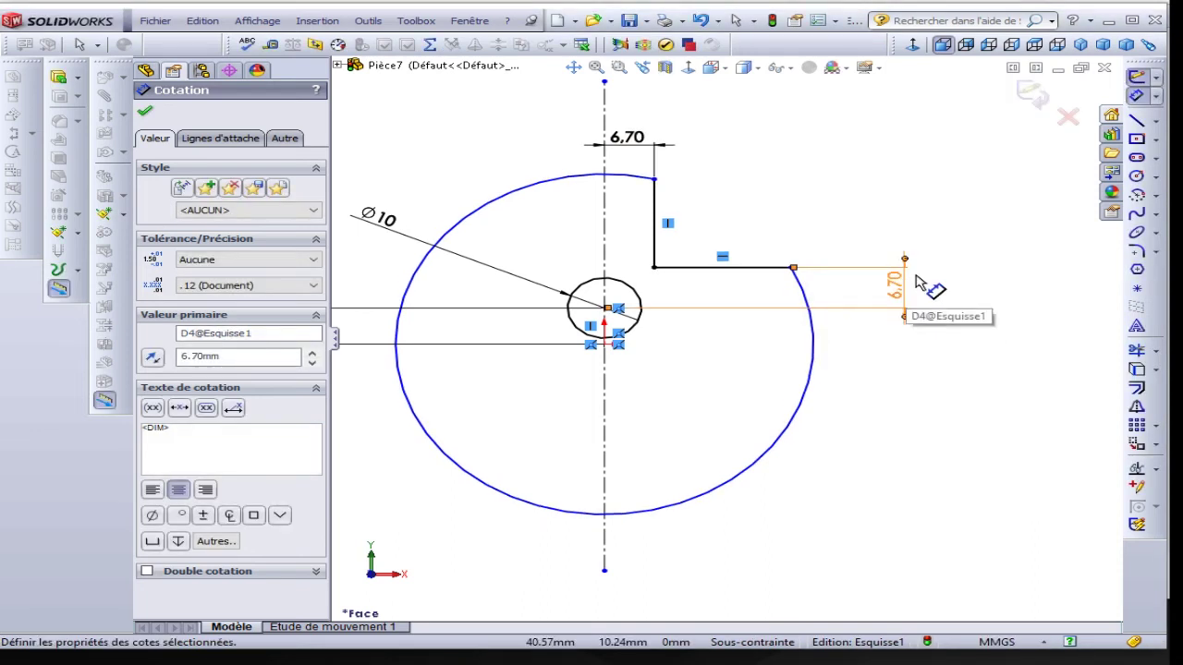
key("alt+Tab")
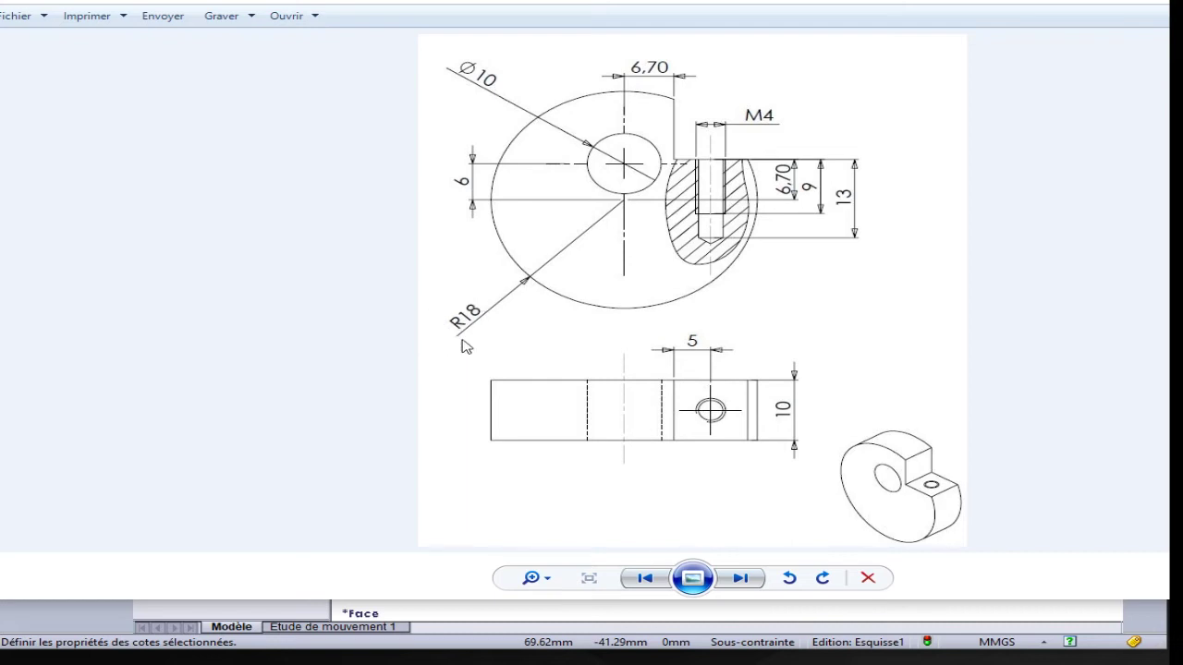
Close the reference drawing and return to the SolidWorks sketch.
key("alt+Tab")
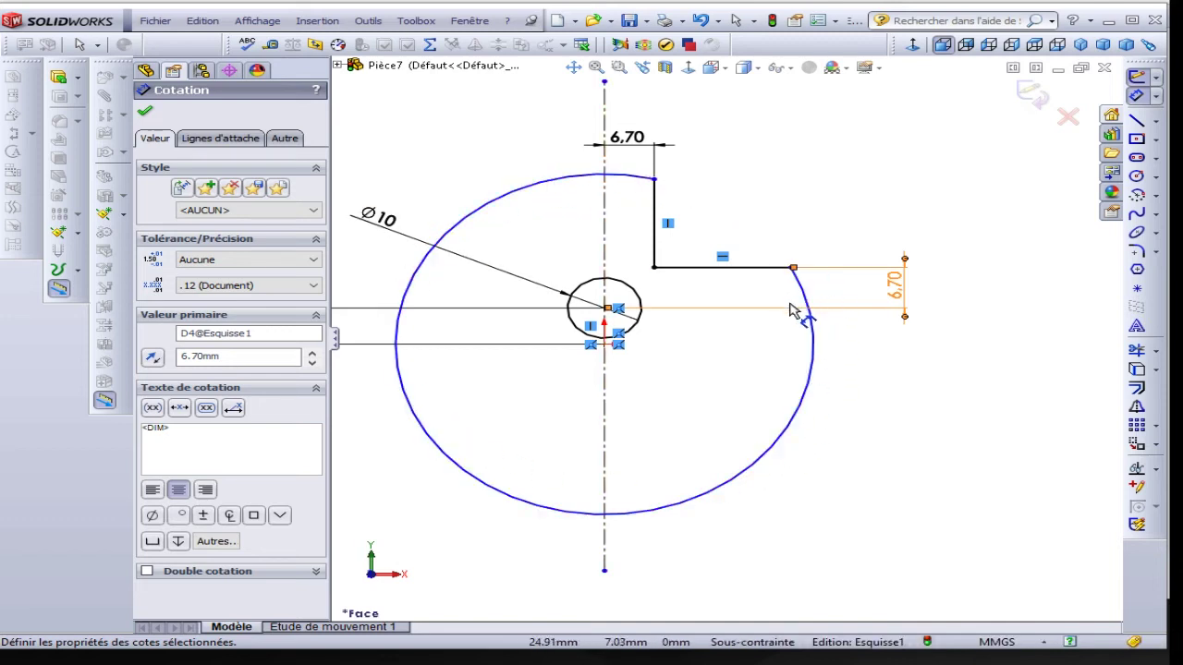
Dimension the disc's outer arc to R18, fully constraining the sketch.
left_click(802, 416)
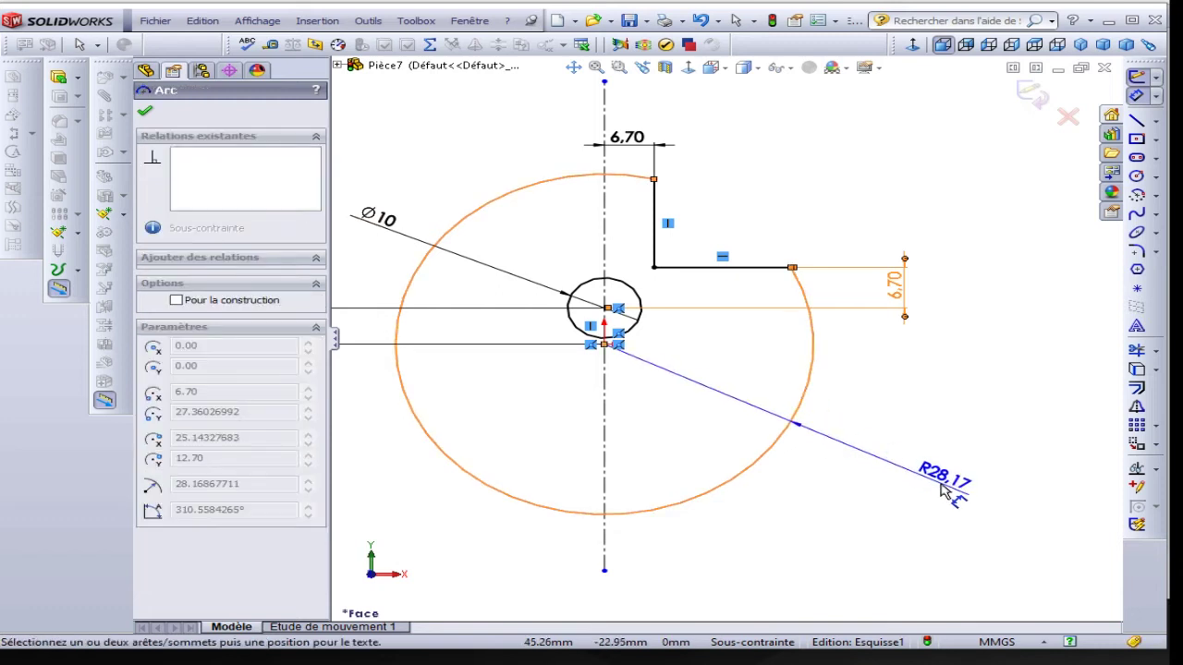
left_click(942, 490)
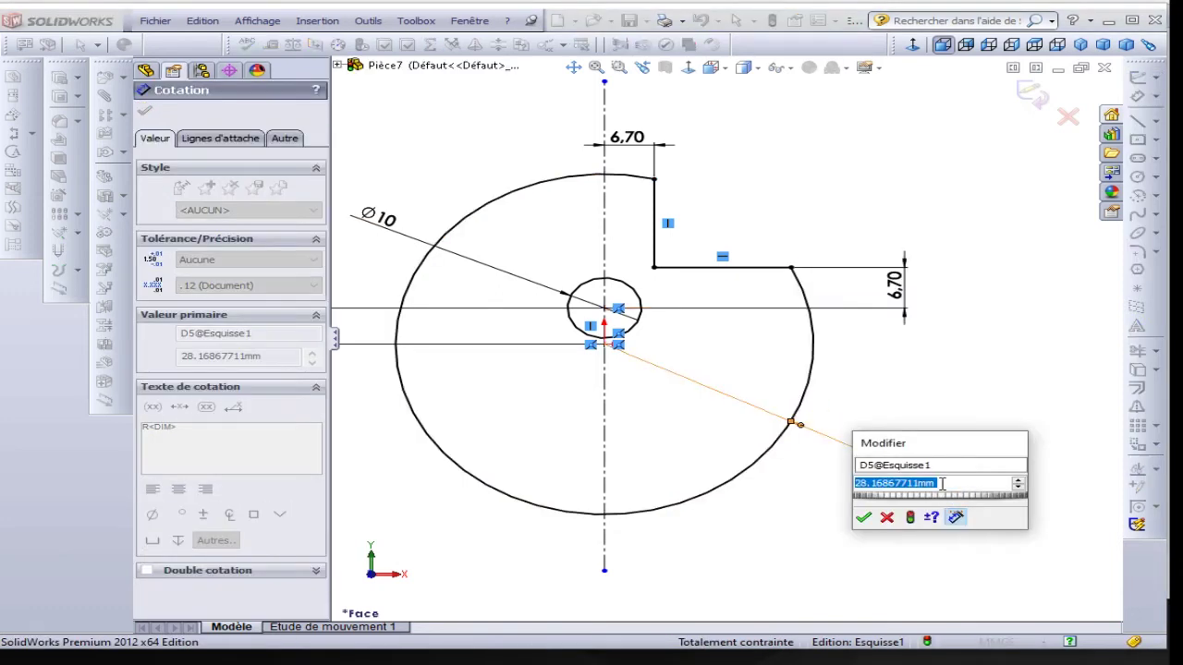
type("18")
key("Return")
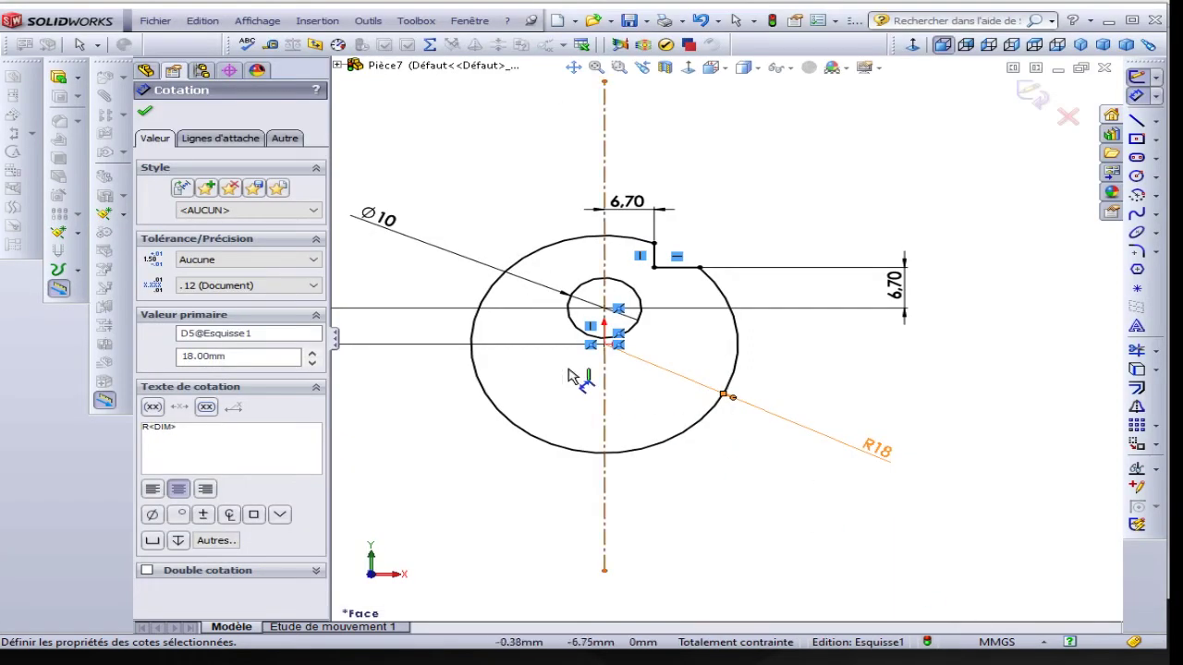
left_click(63, 88)
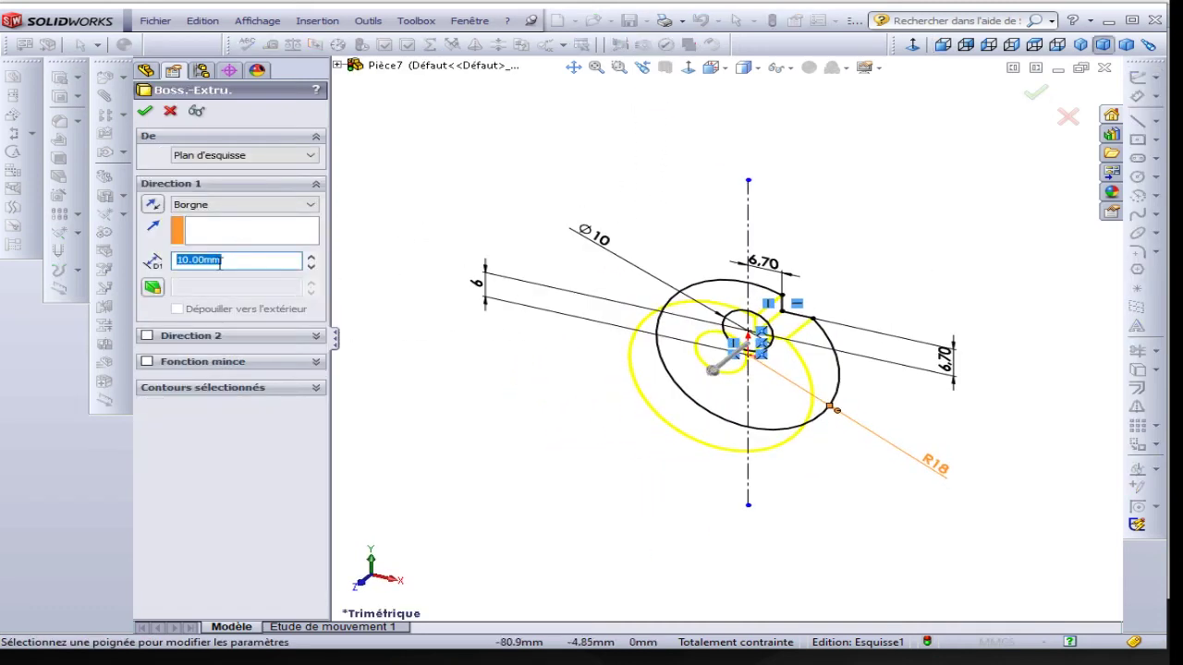
Extrude the sketch 10 mm with the Mid Plane end condition, then compare with the reference.
left_click(203, 205)
left_click(198, 274)
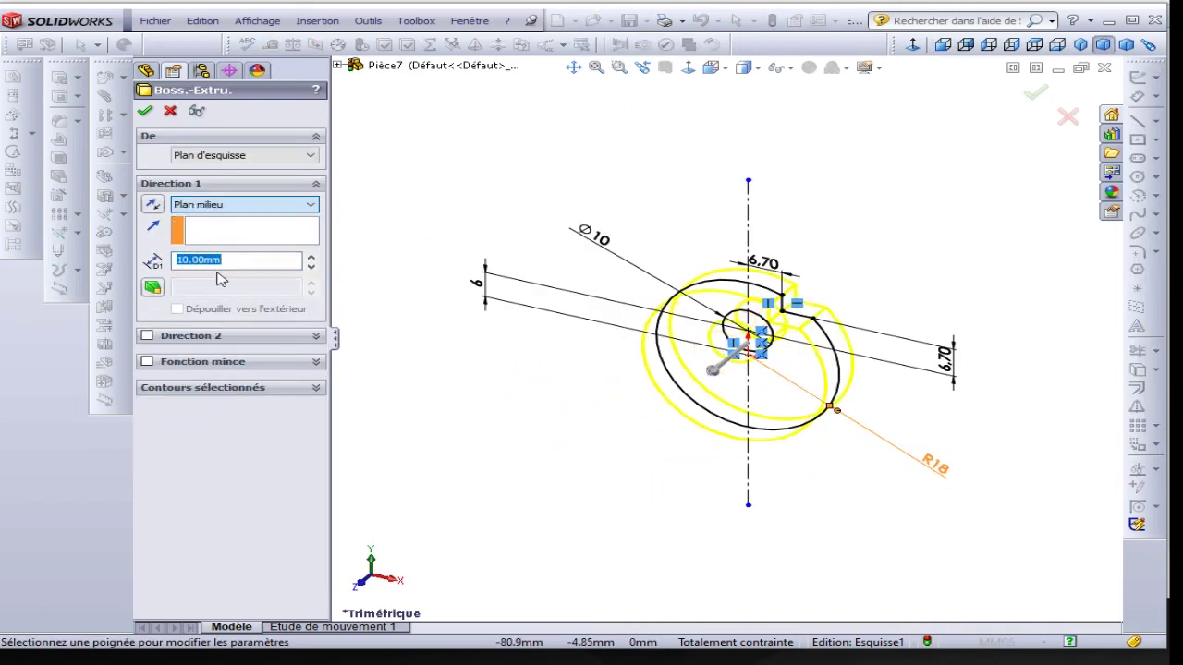
left_click(145, 113)
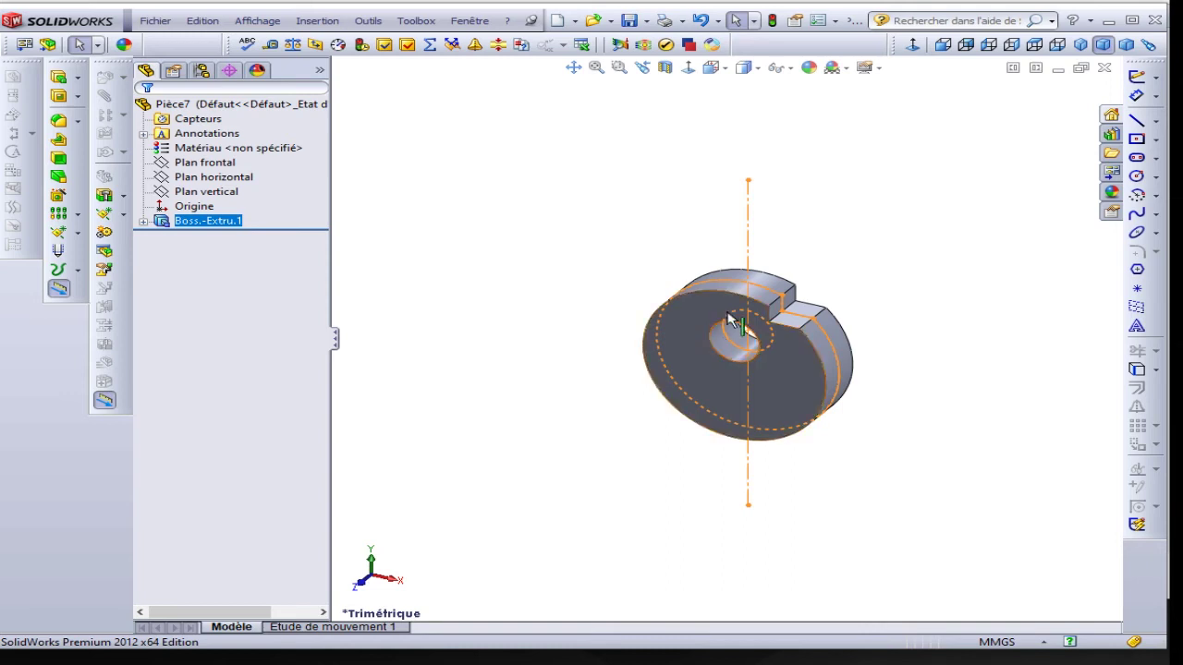
key("alt+Tab")
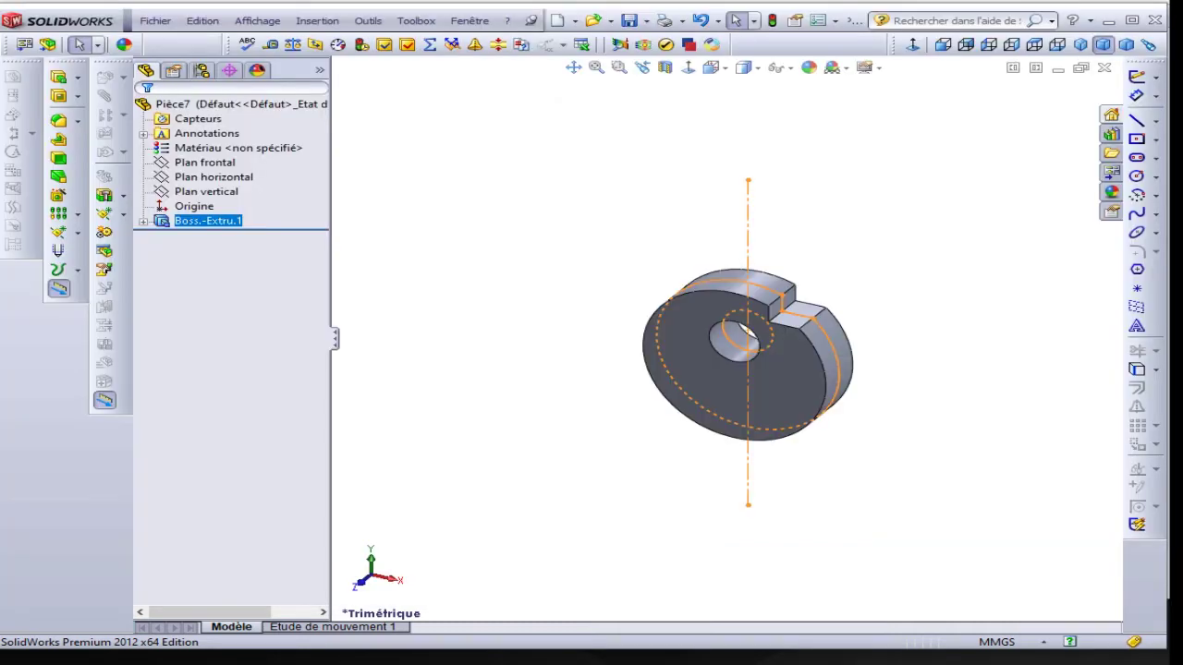
Select the notch's flat floor face, check the reference drawing, and set the view Normal To it.
scroll(859, 370, "down", 2)
scroll(858, 369, "down", 2)
left_click(803, 219)
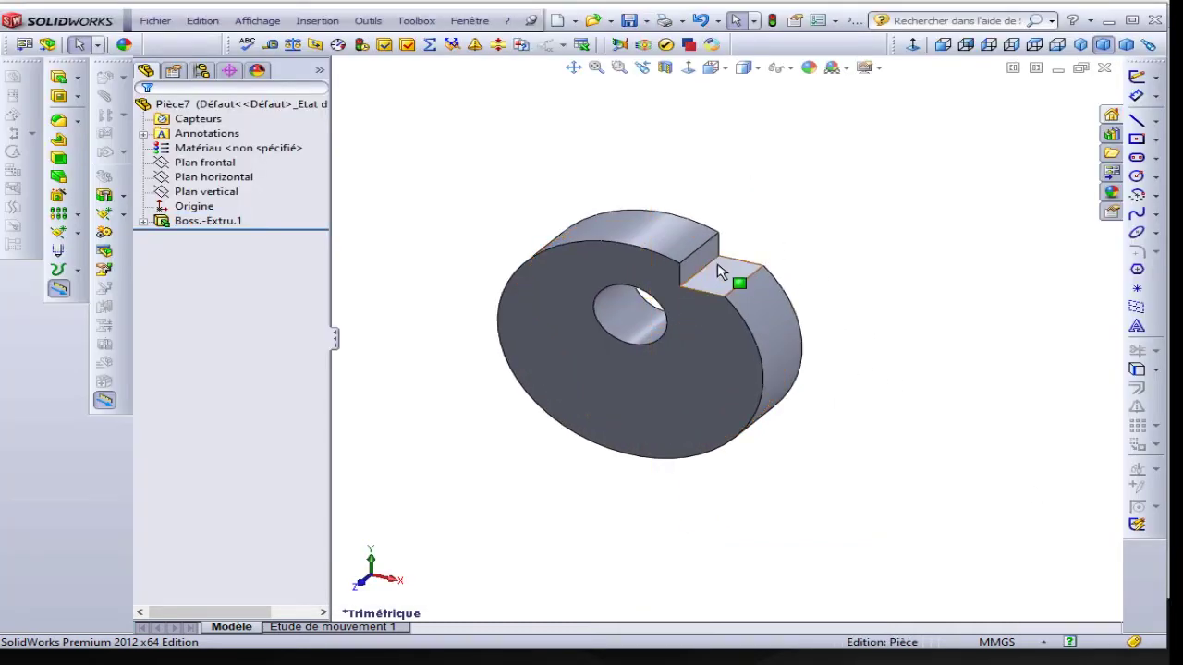
scroll(721, 271, "down", 2)
left_click(720, 294)
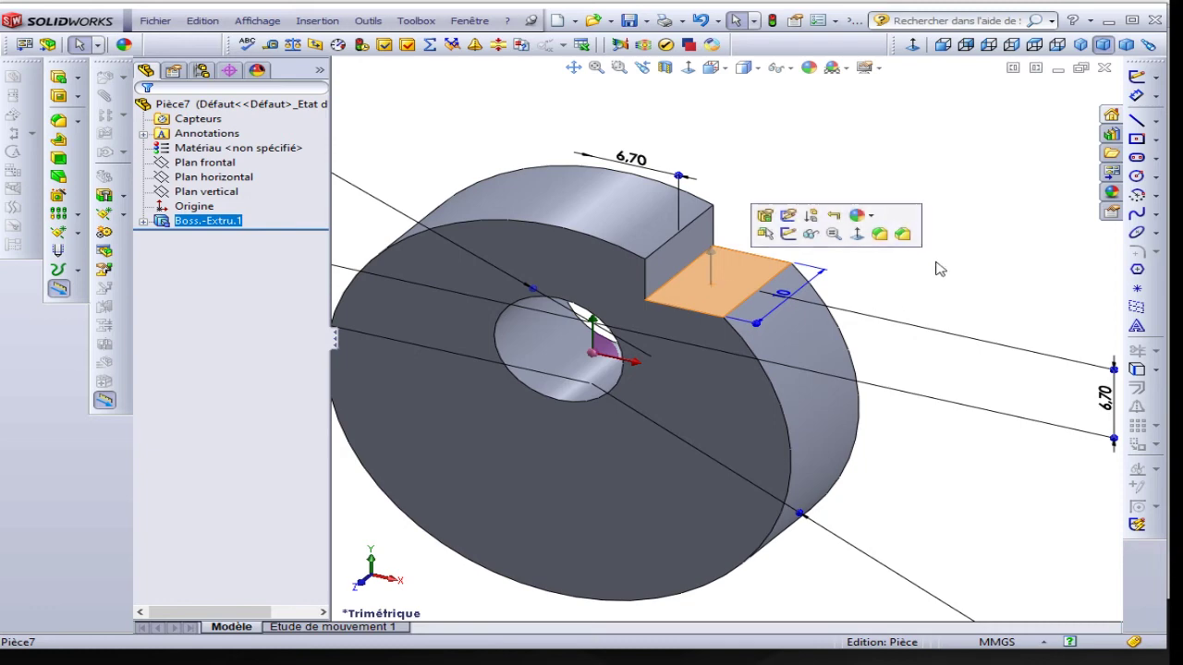
mouse_move(939, 267)
middle_mouse_down()
mouse_move(990, 196)
mouse_move(950, 242)
mouse_move(961, 254)
middle_mouse_up()
key("Escape")
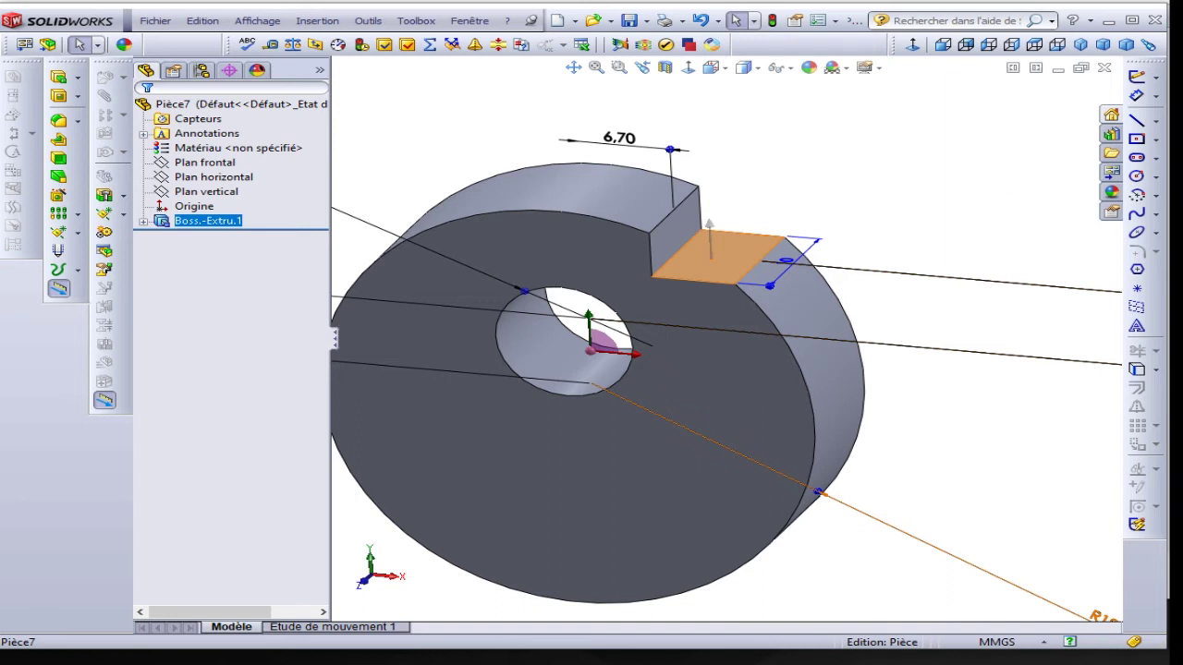
left_click(1113, 600)
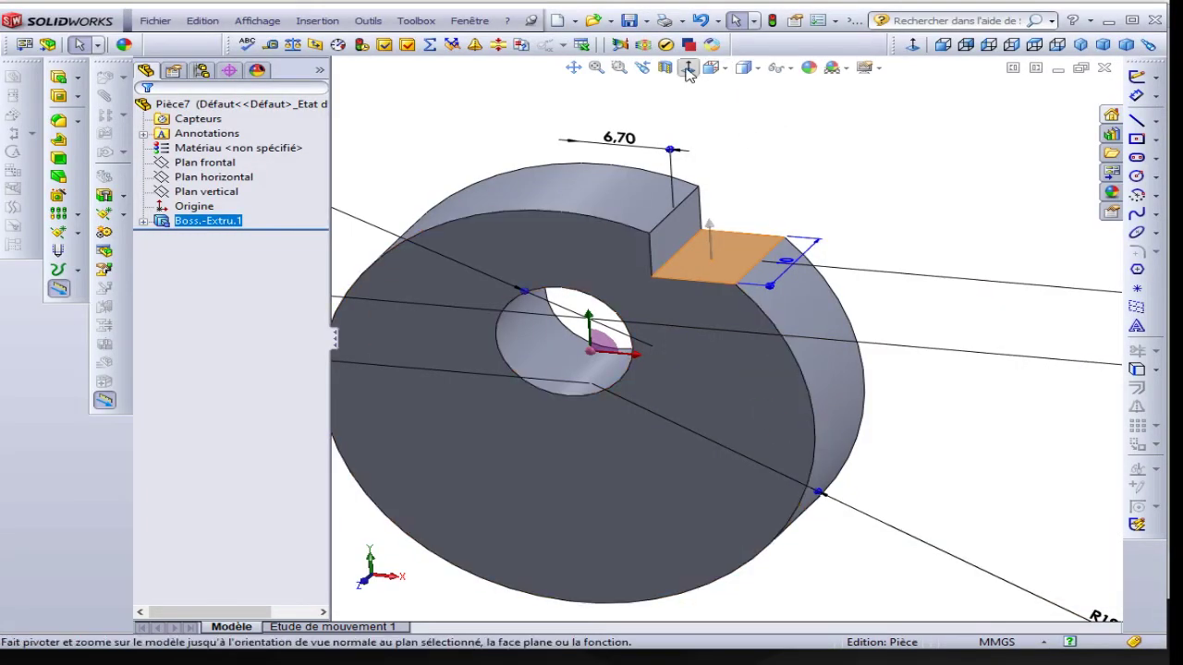
left_click(688, 68)
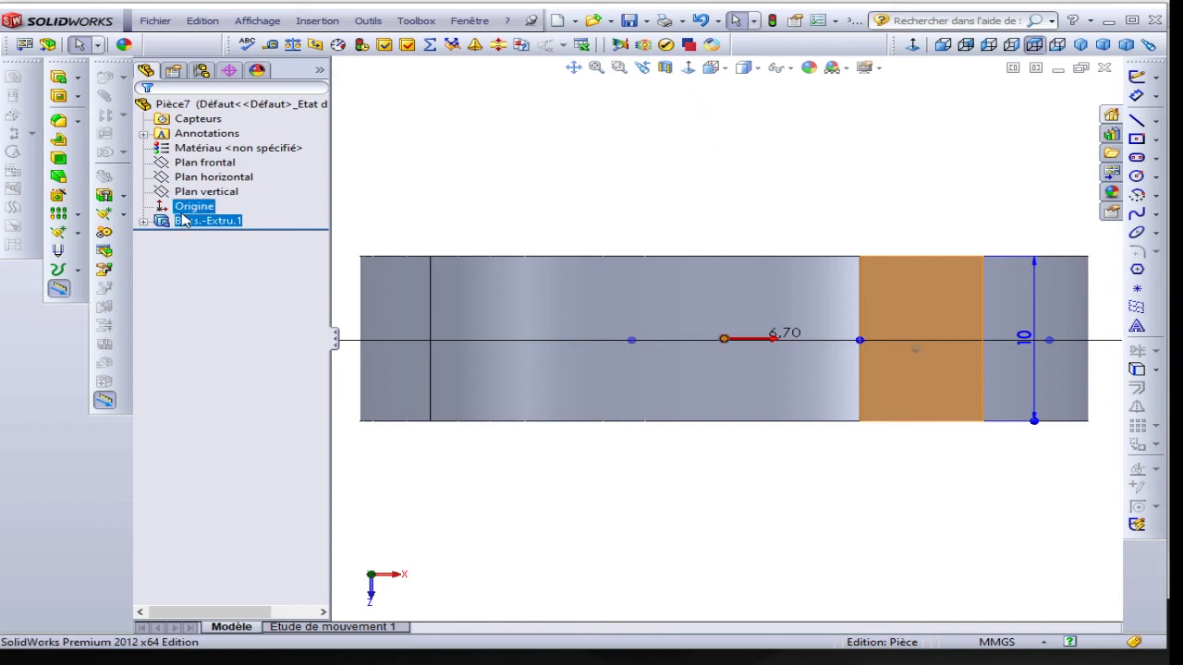
Edit sketch Esquisse1 and delete the notch's vertical 6,70 dimension.
left_click(143, 221)
left_click(214, 237)
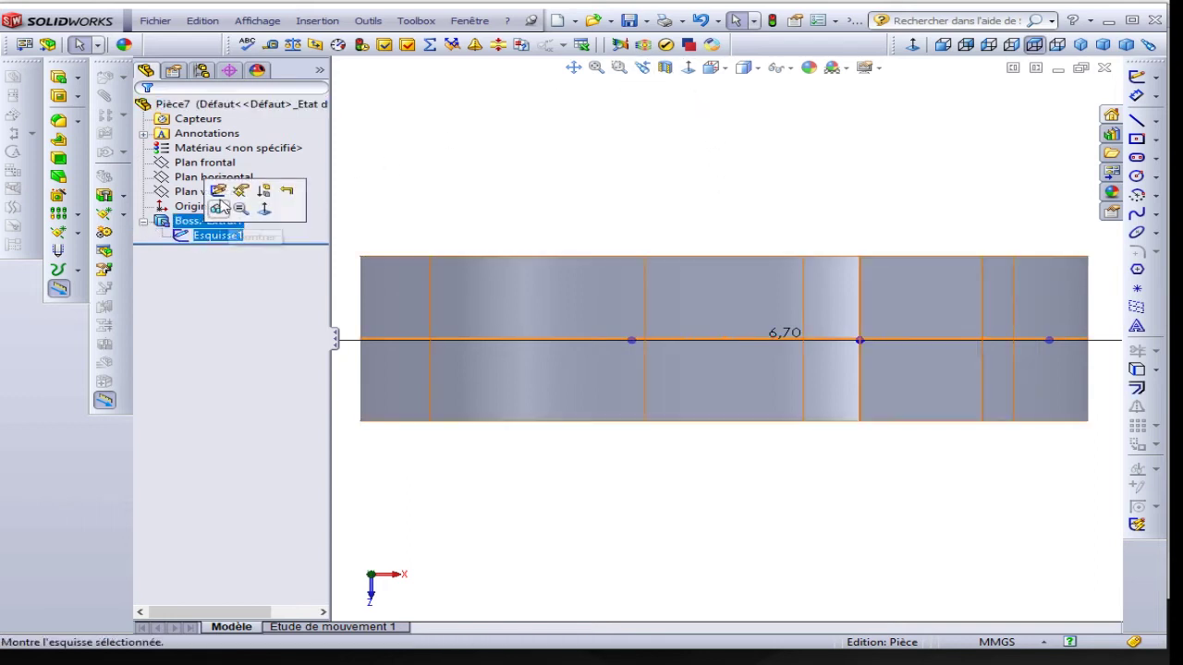
left_click(218, 190)
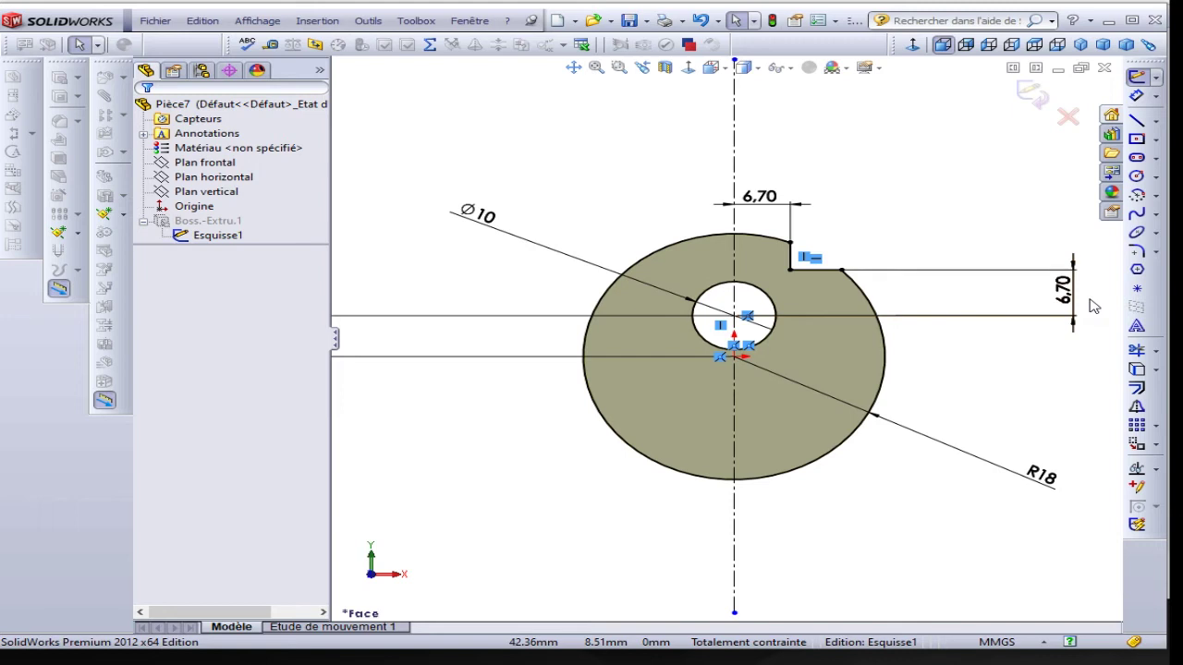
left_click(1063, 294)
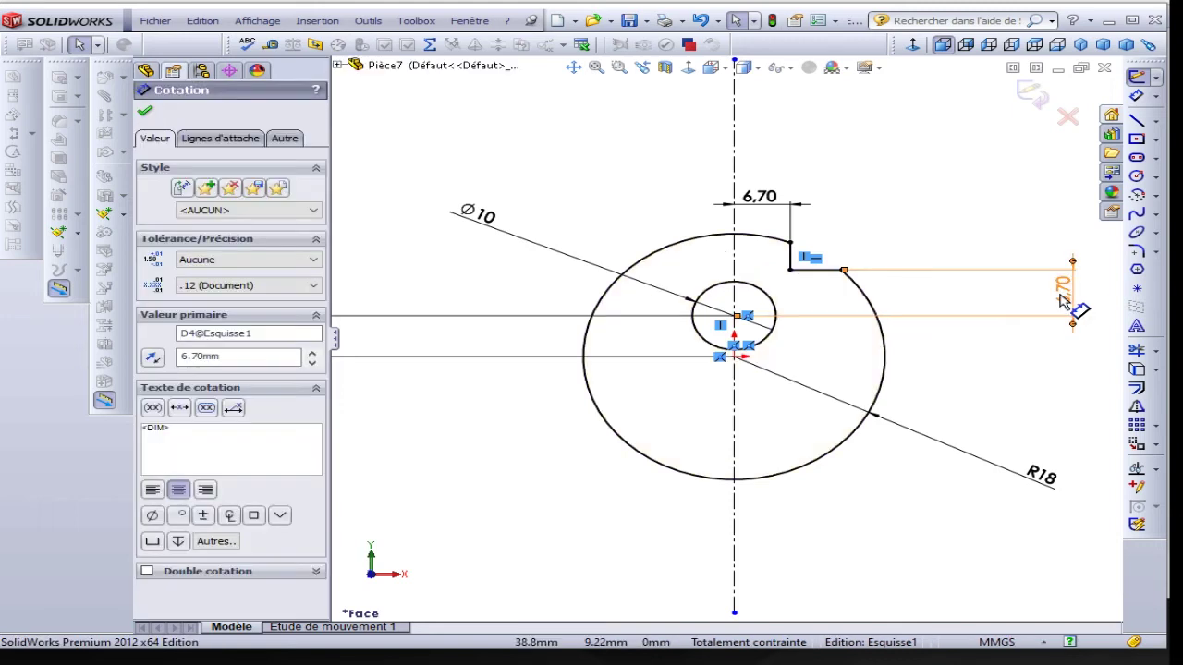
key("Delete")
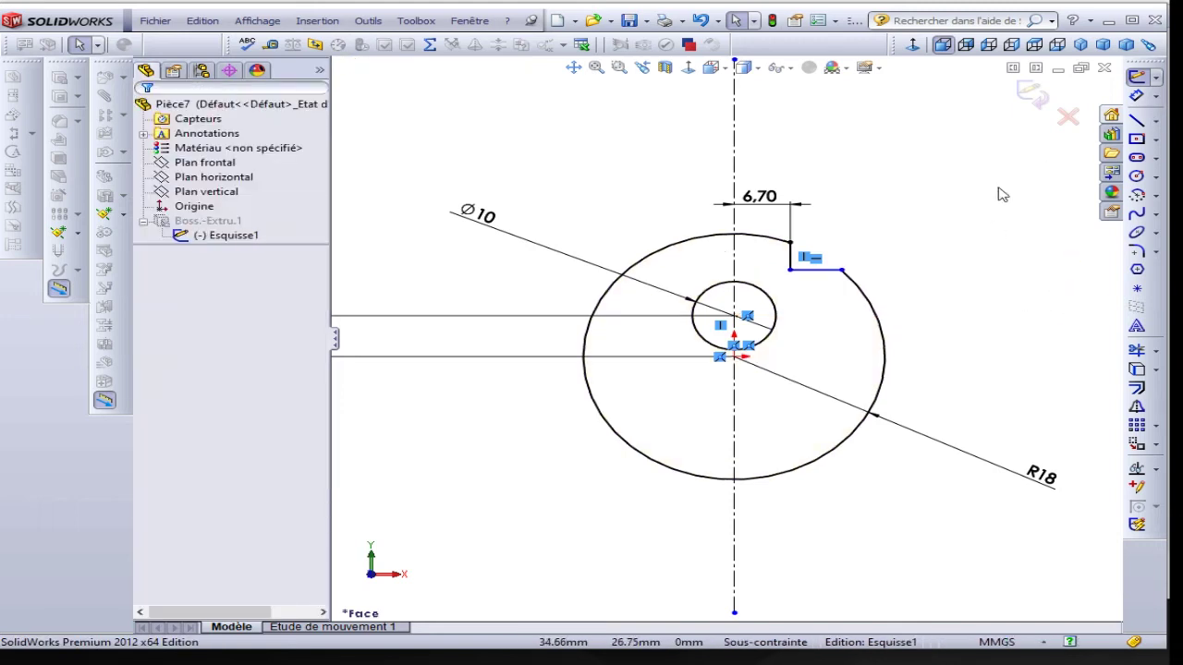
left_click(811, 273)
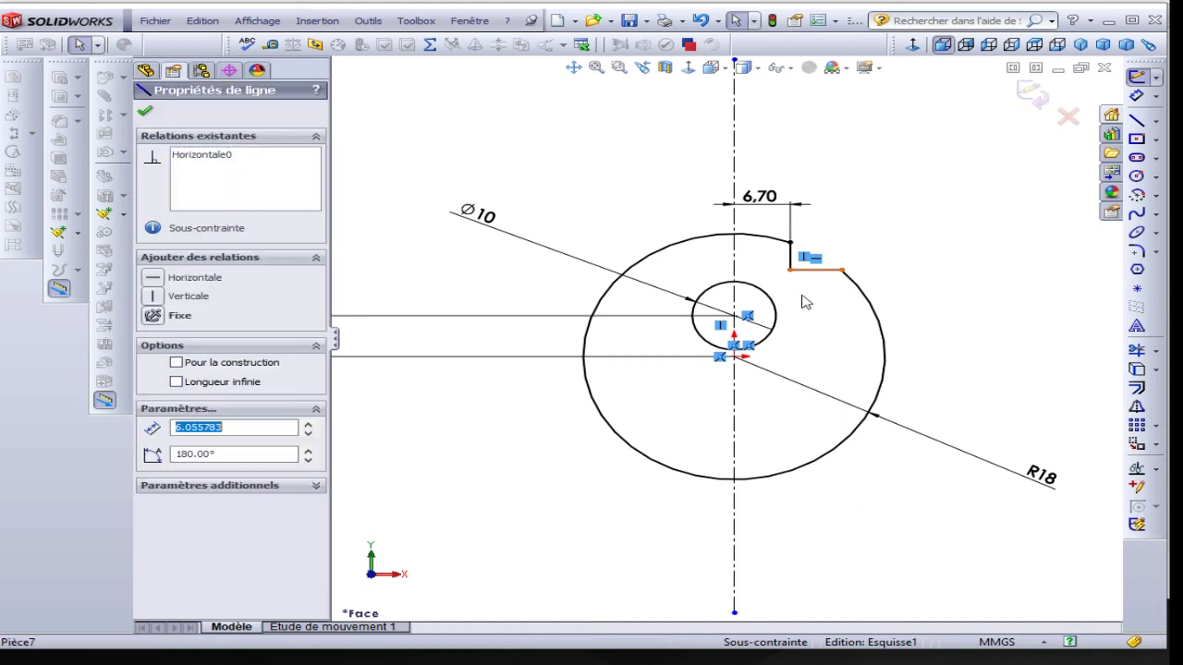
left_click(735, 359)
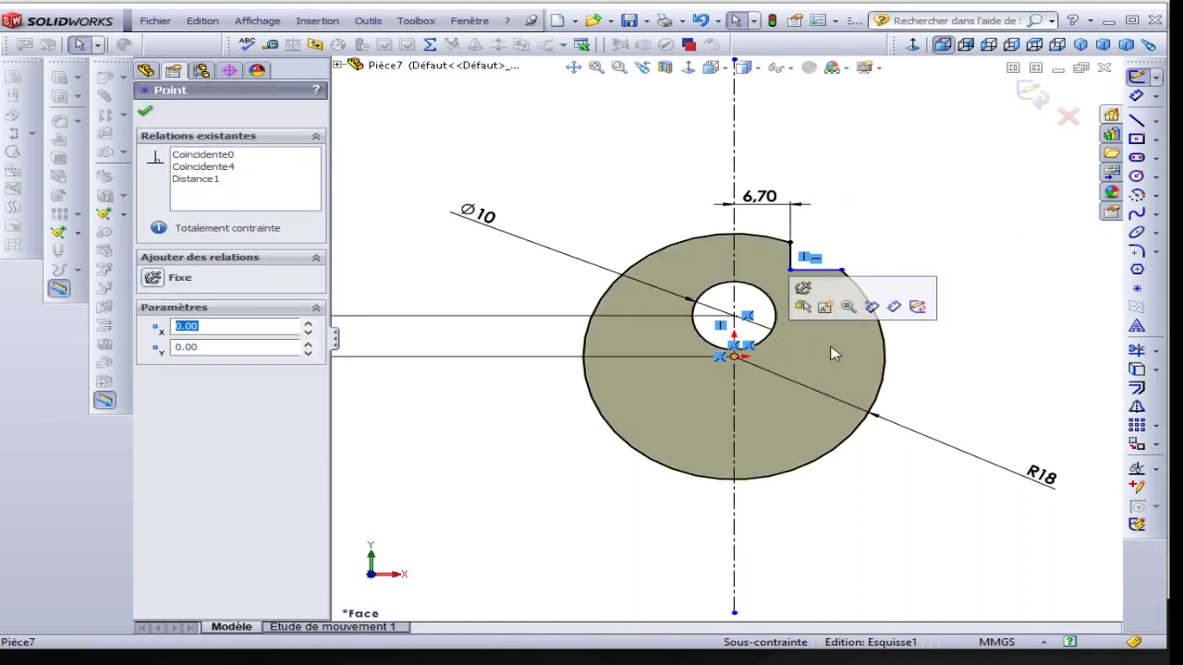
key("Escape")
Dimension the notch's horizontal edge 6.7 mm from the origin and exit the sketch.
left_click(1136, 97)
left_click(815, 269)
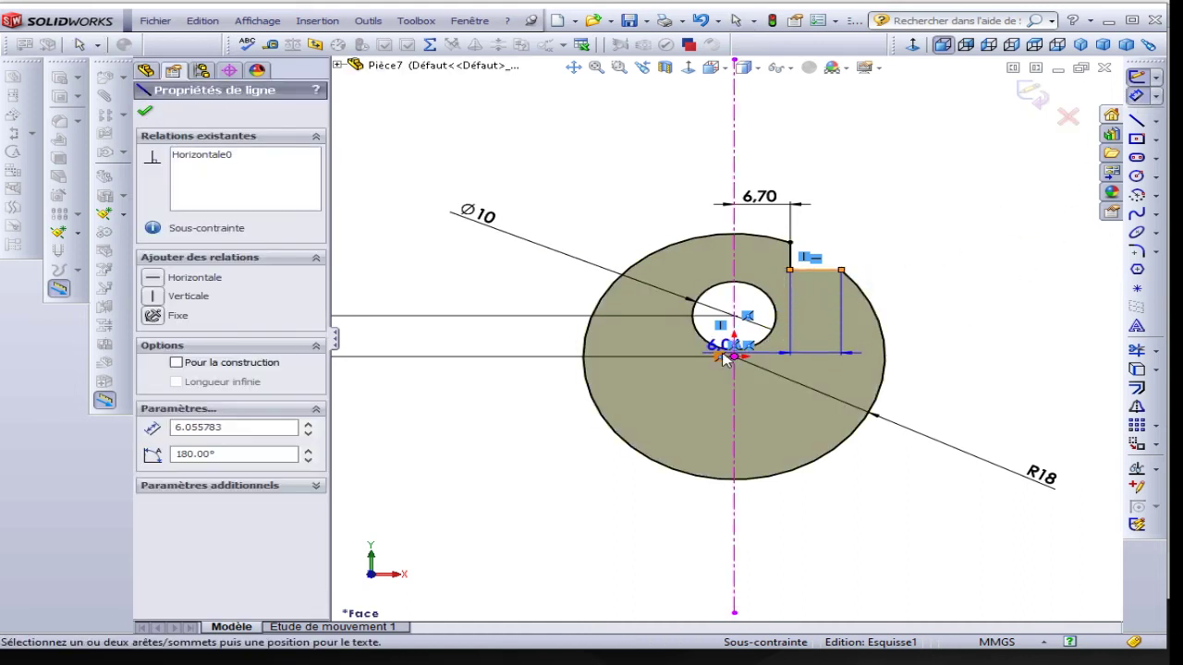
left_click(737, 359)
left_click(989, 319)
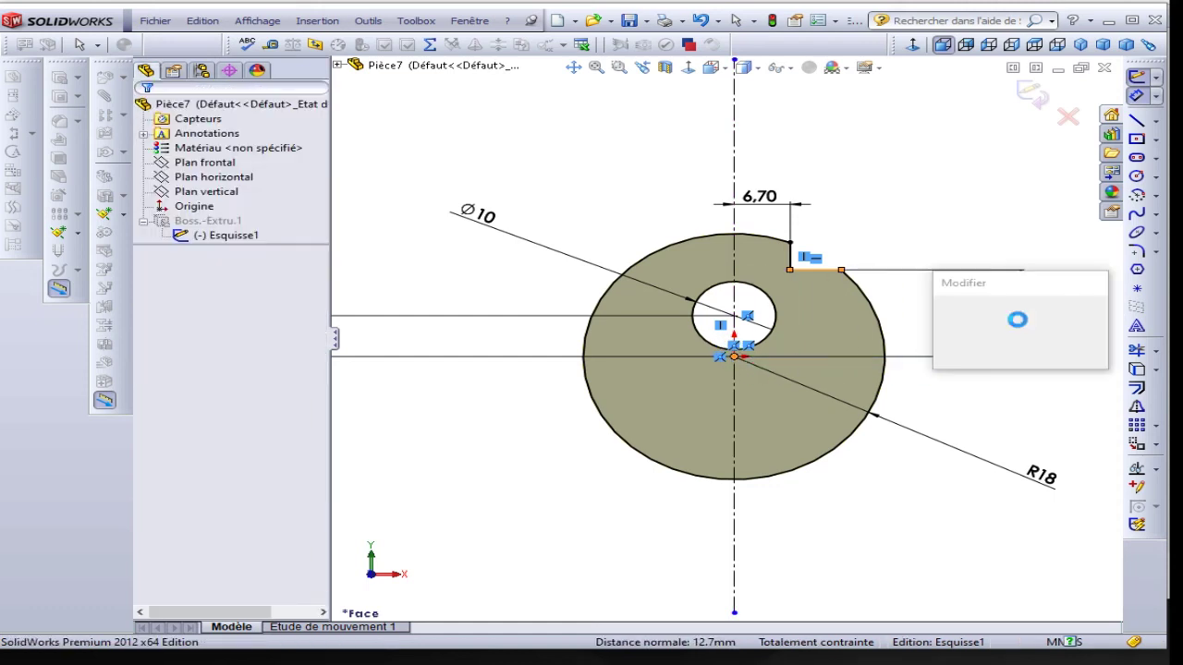
type("6.7")
key("Return")
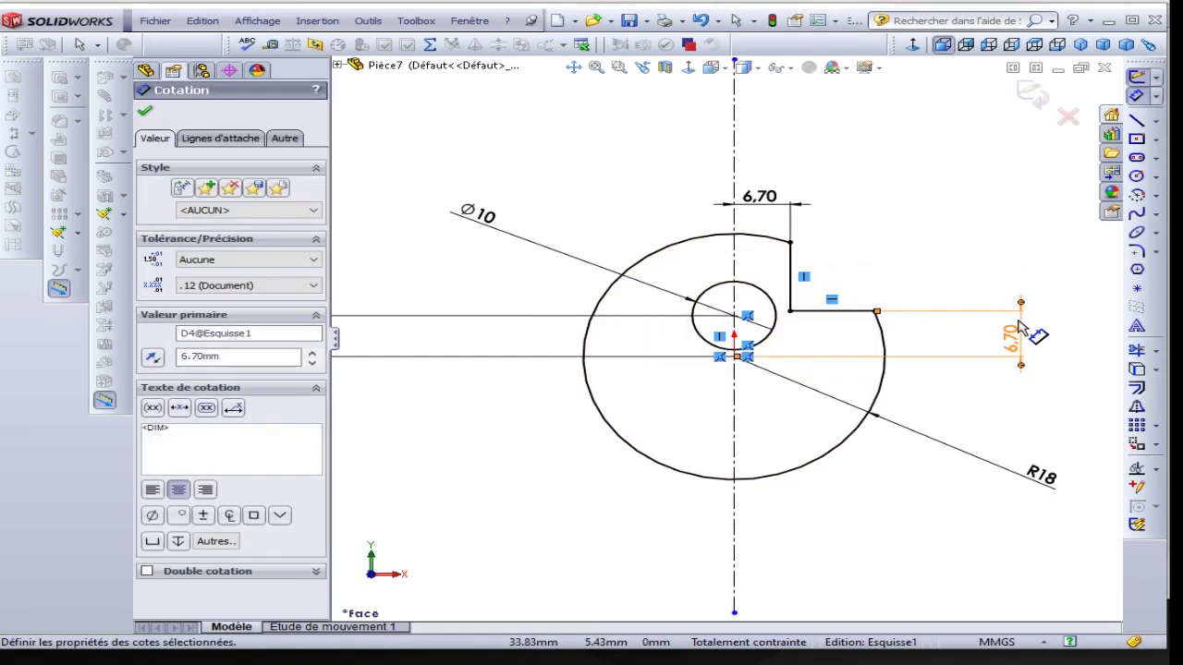
left_click(1037, 95)
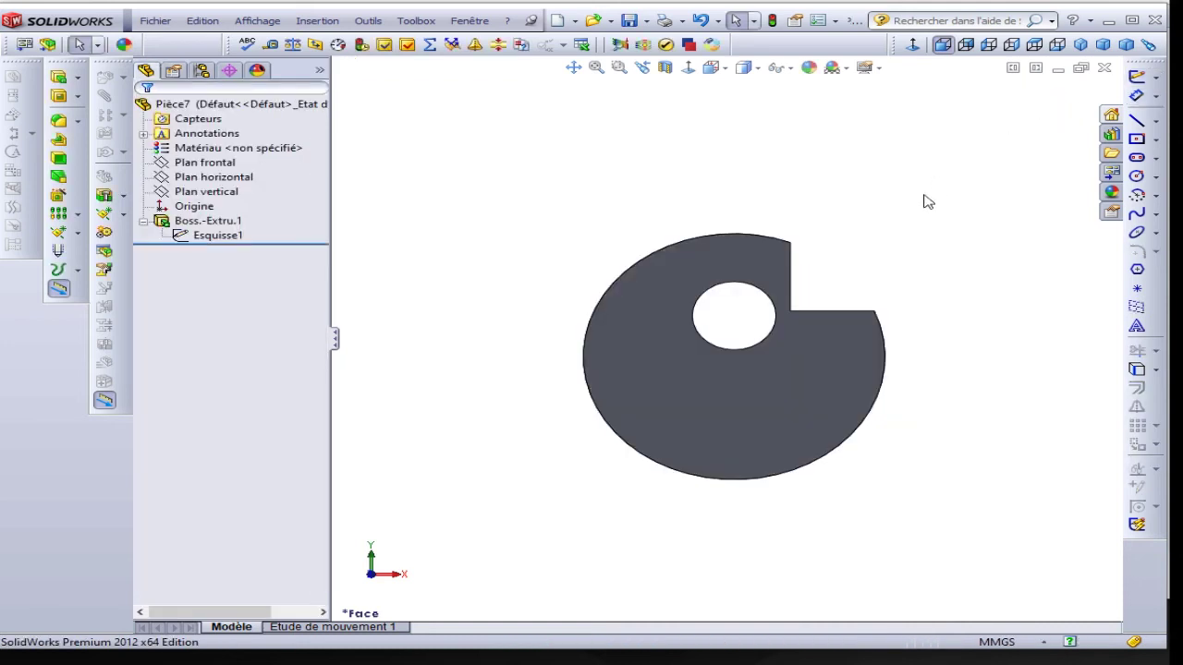
Start a Hole Wizard tapped hole on the notch's flat face.
mouse_move(927, 201)
middle_mouse_down()
mouse_move(860, 272)
mouse_move(842, 332)
middle_mouse_up()
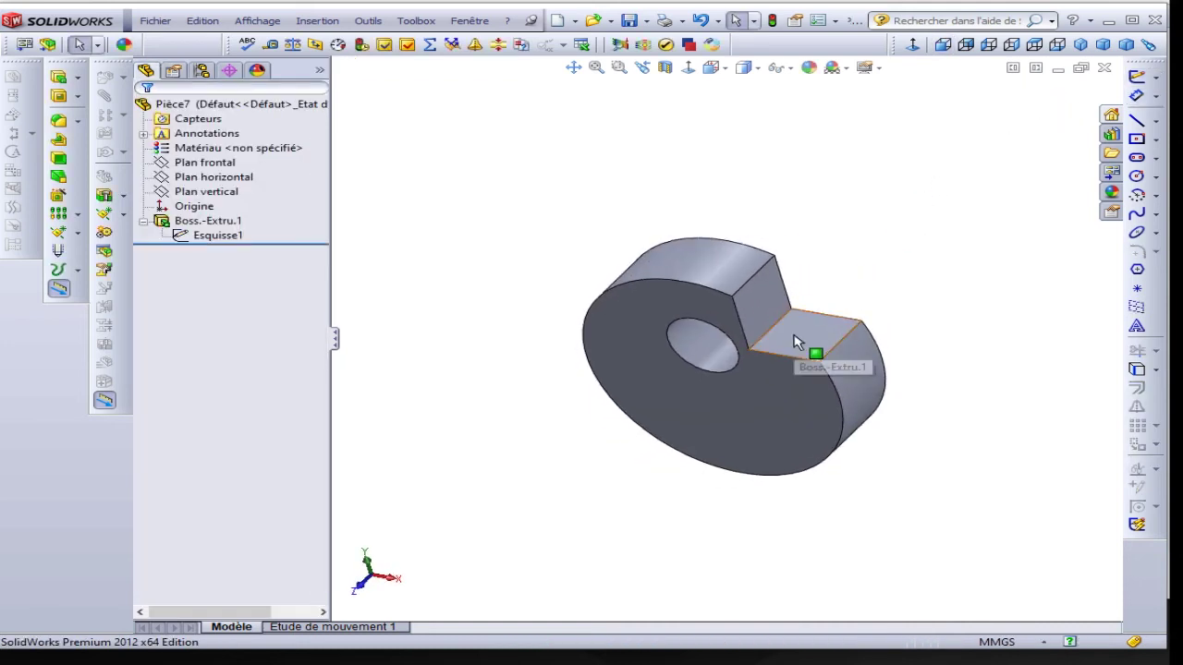
left_click(796, 341)
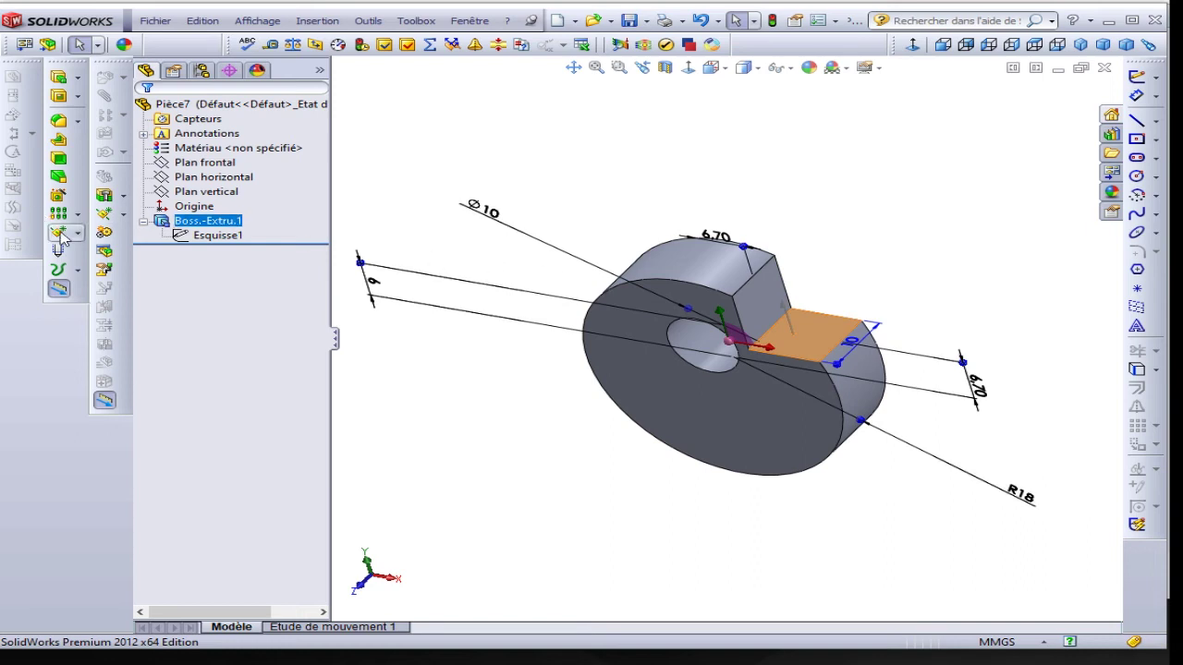
left_click(61, 195)
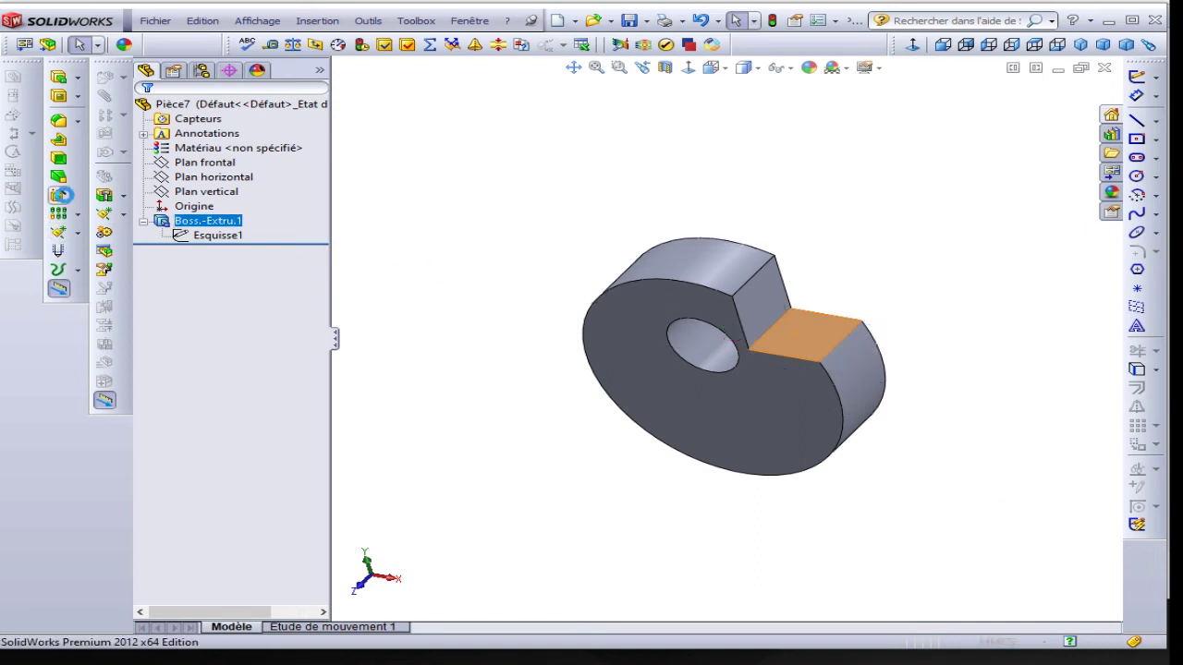
left_click(61, 195)
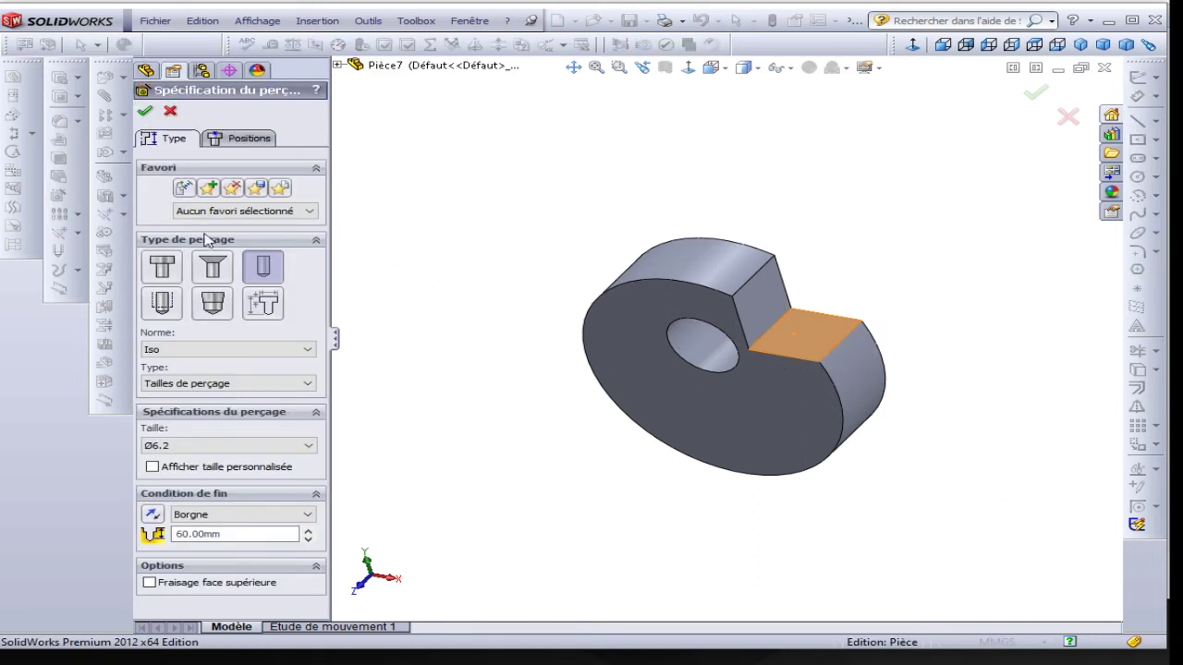
left_click(167, 307)
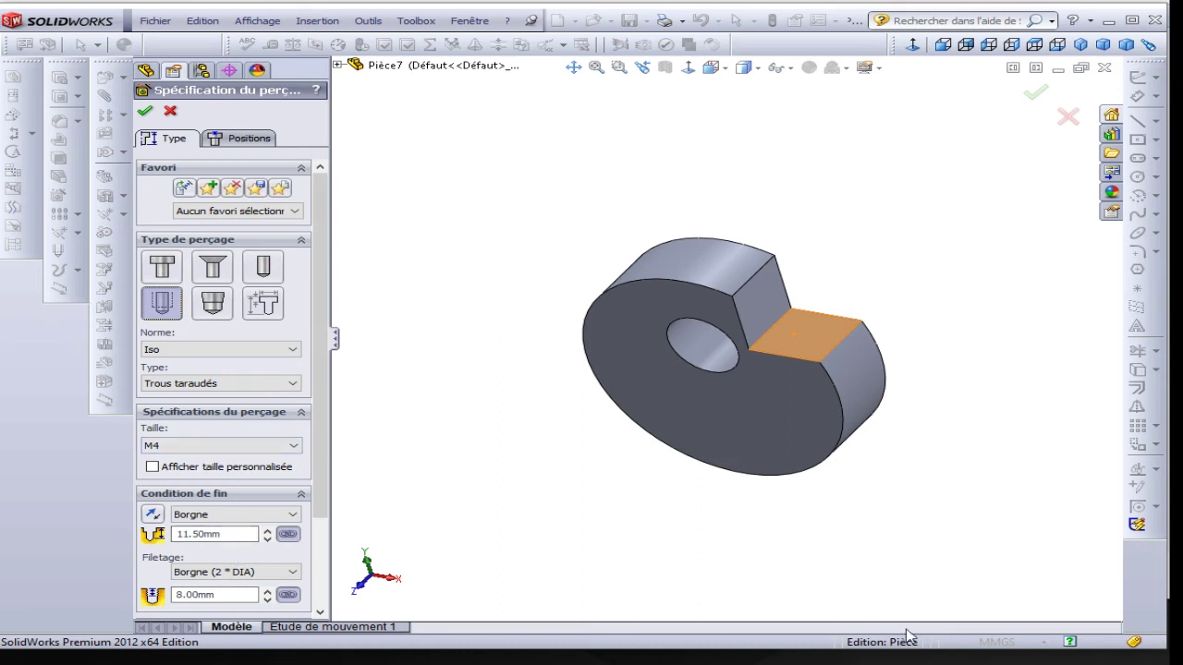
Set the M4 hole's thread depth to 9 mm and drill depth to 12.50 mm.
key("alt+Tab")
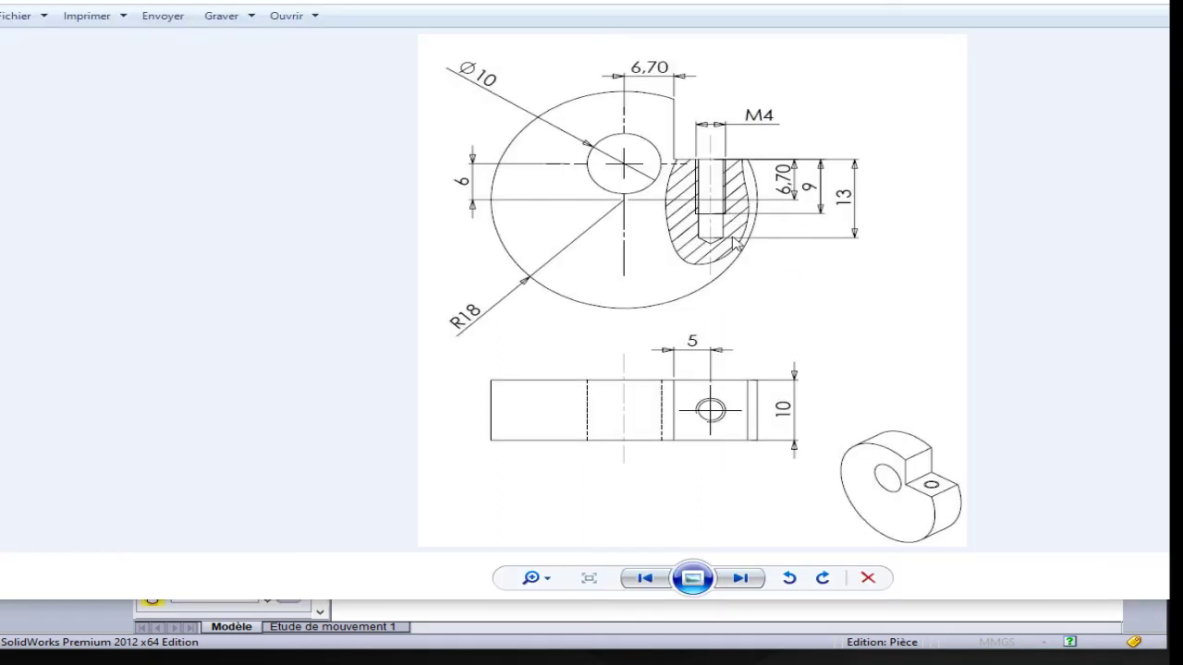
key("alt+Tab")
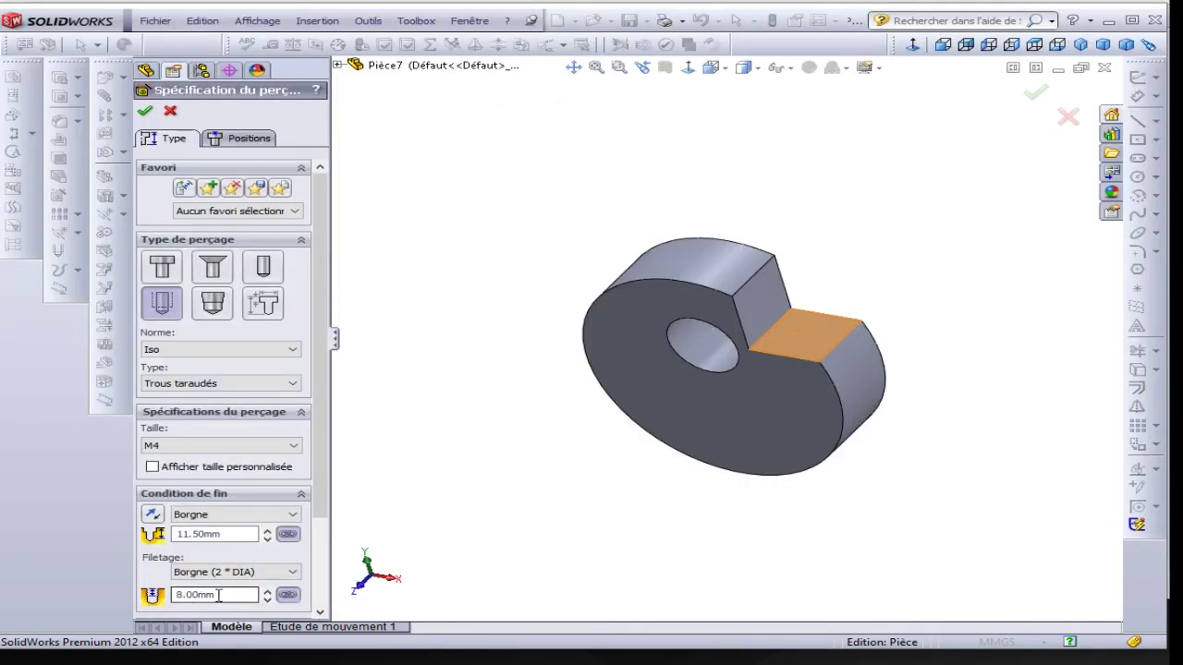
left_click_drag(219, 595, 134, 602)
type("9")
left_click_drag(250, 534, 141, 530)
type("12.50mm")
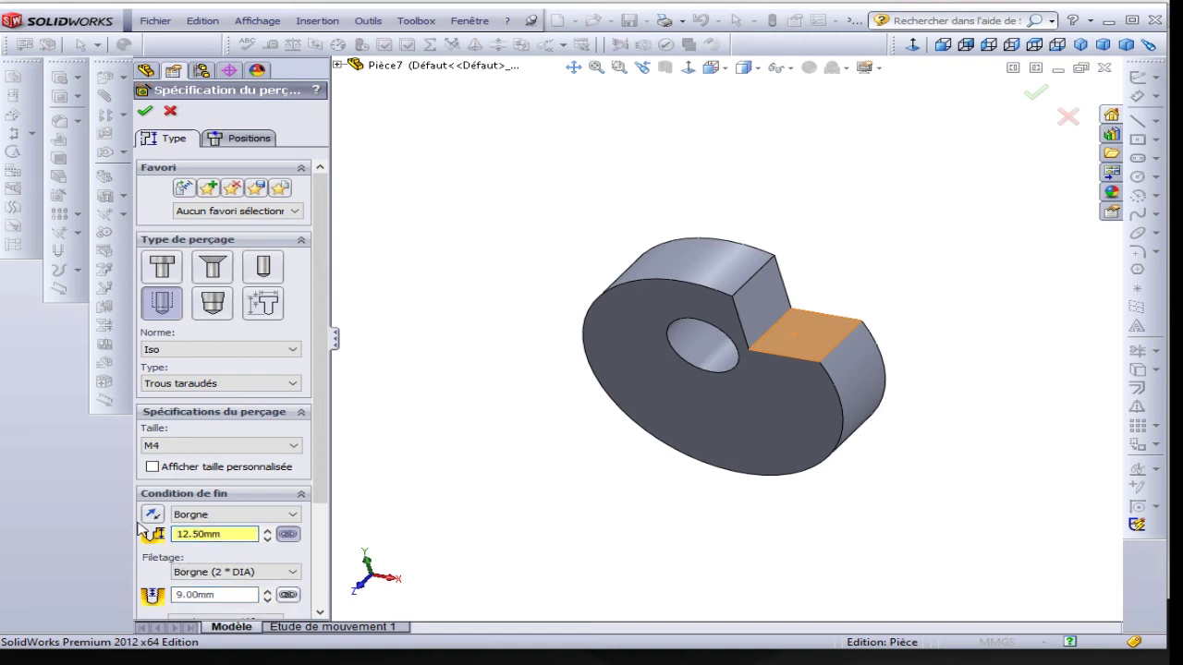
type("13")
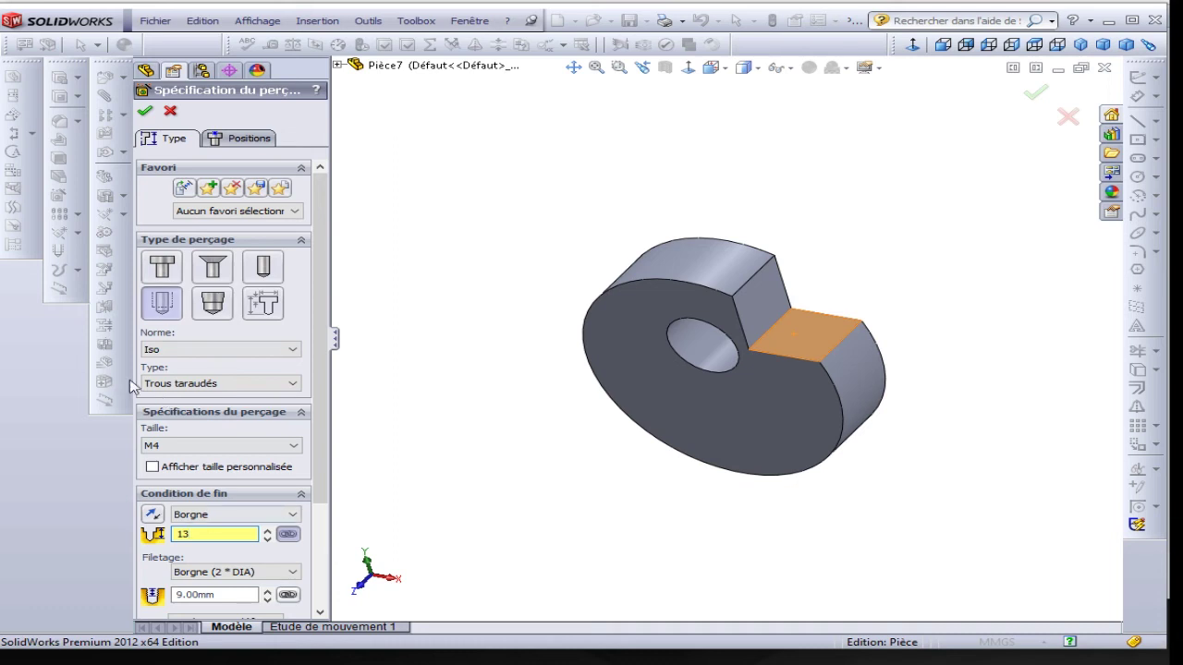
Place the hole centre on the notch face and view the face Normal To.
left_click(237, 139)
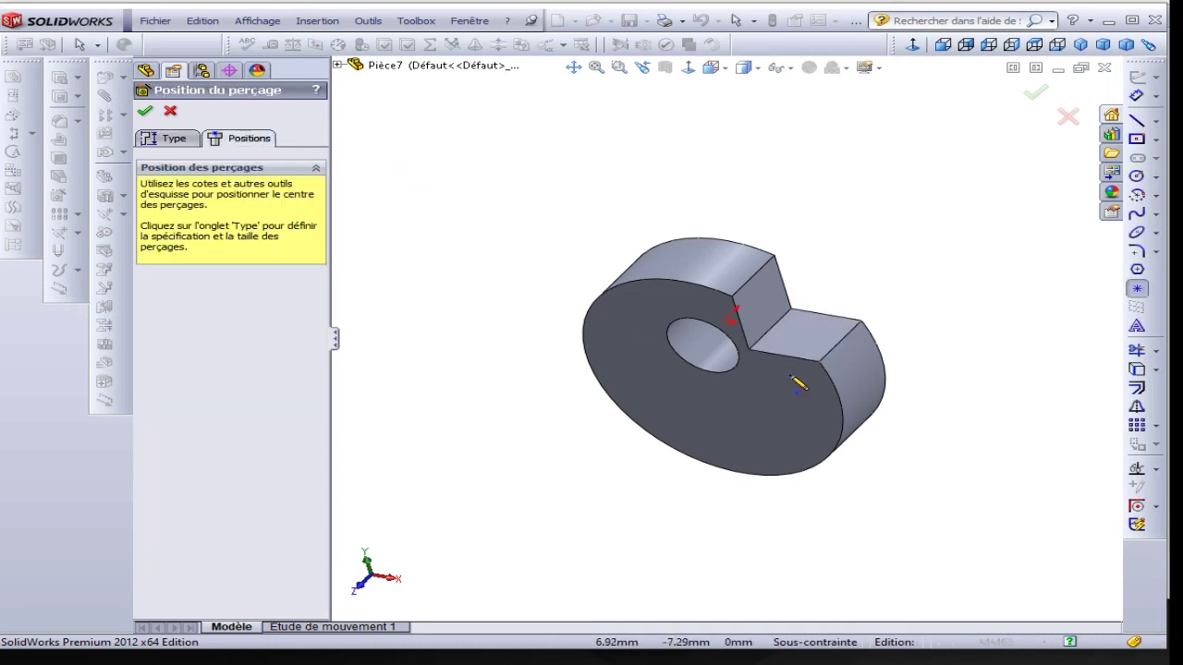
left_click(820, 330)
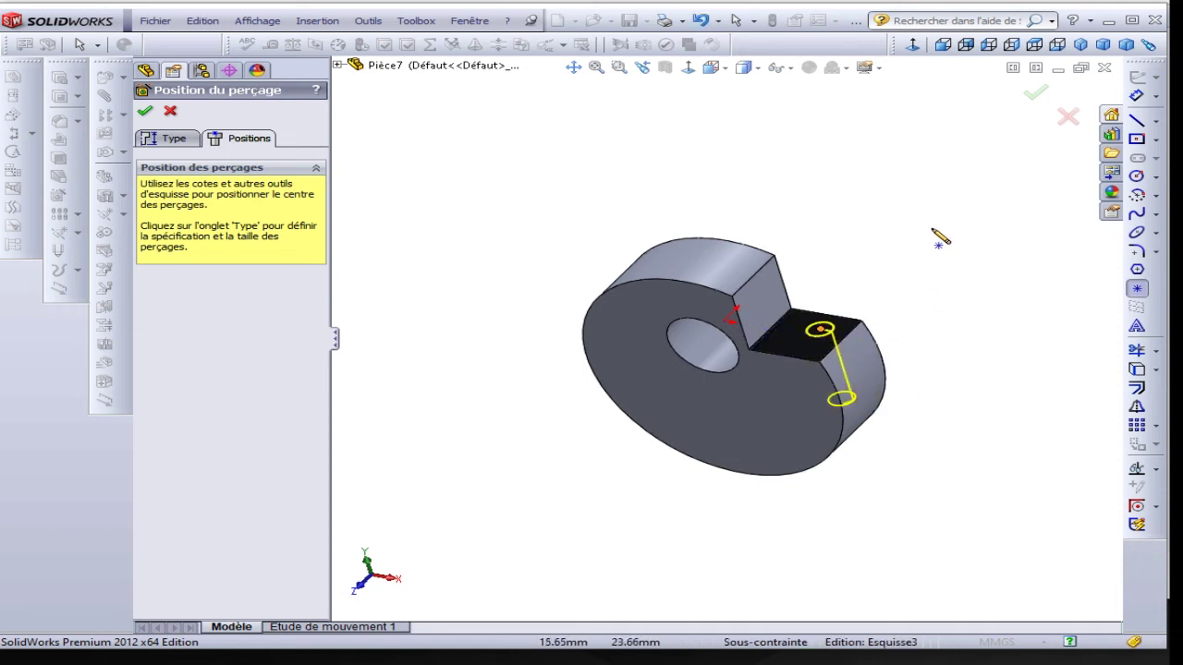
left_click(688, 68)
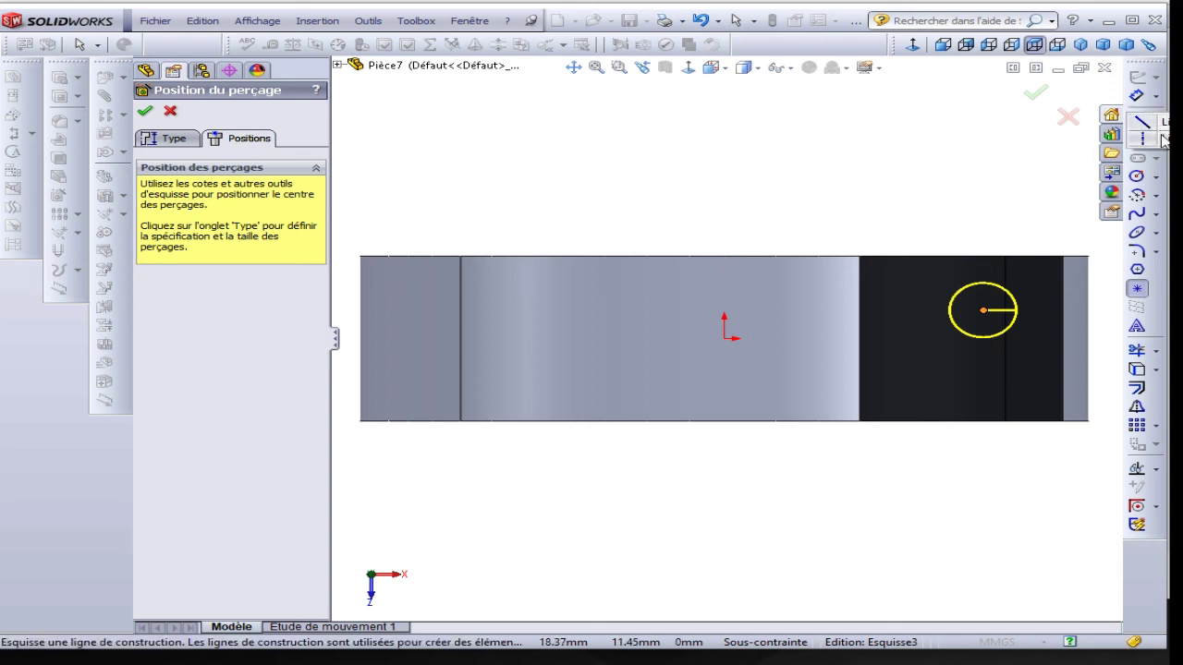
Draw a horizontal construction line through the origin across the part.
left_click(1163, 146)
scroll(752, 335, "up", 3)
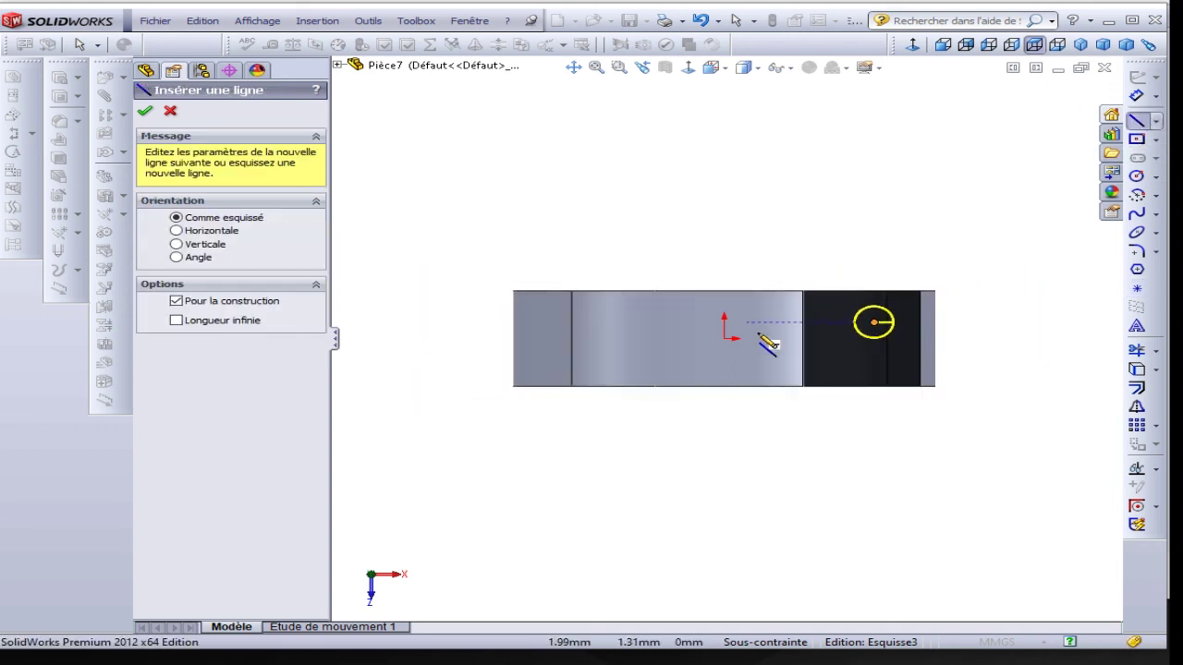
left_click(409, 338)
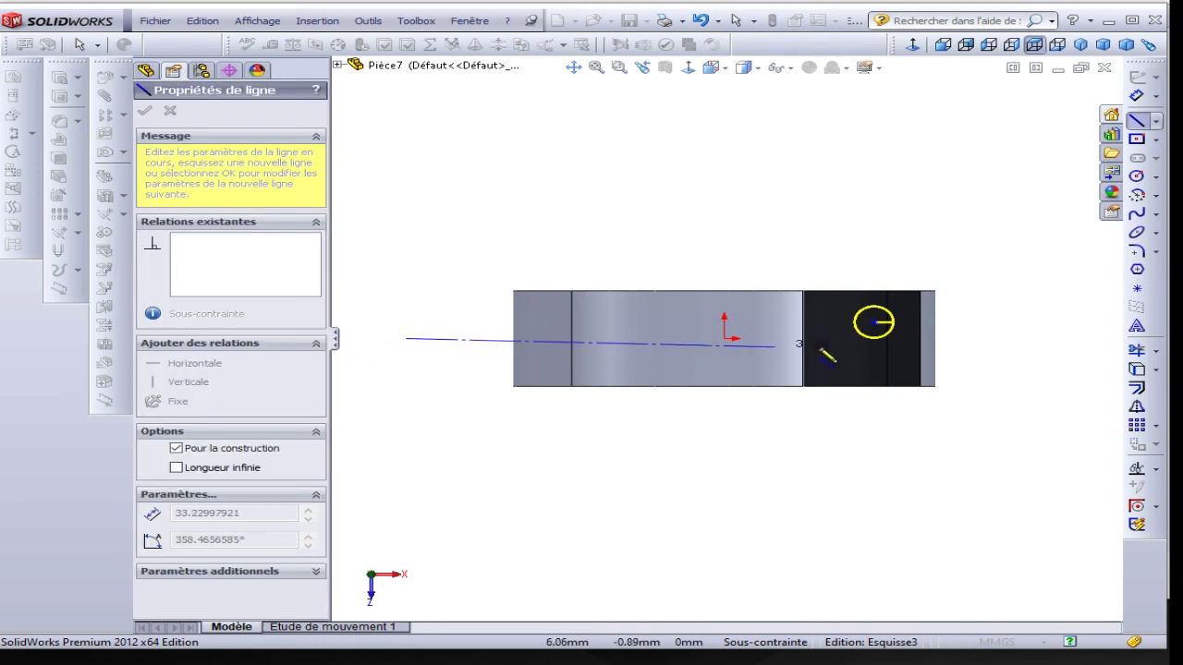
left_click(1078, 338)
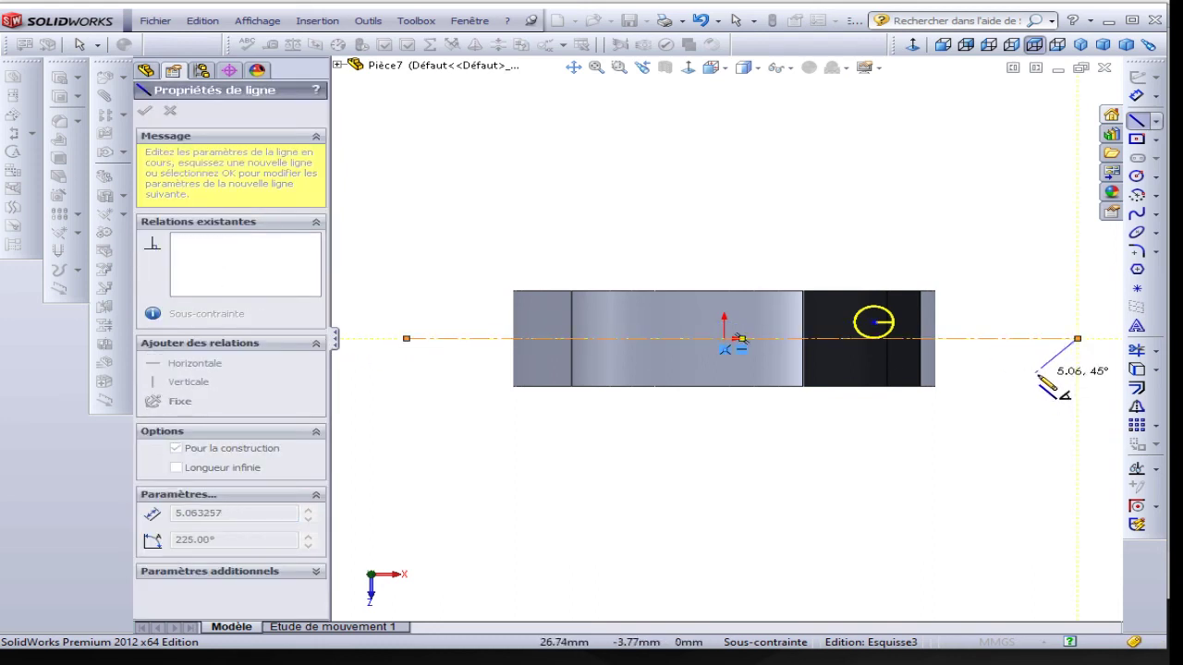
key("Escape")
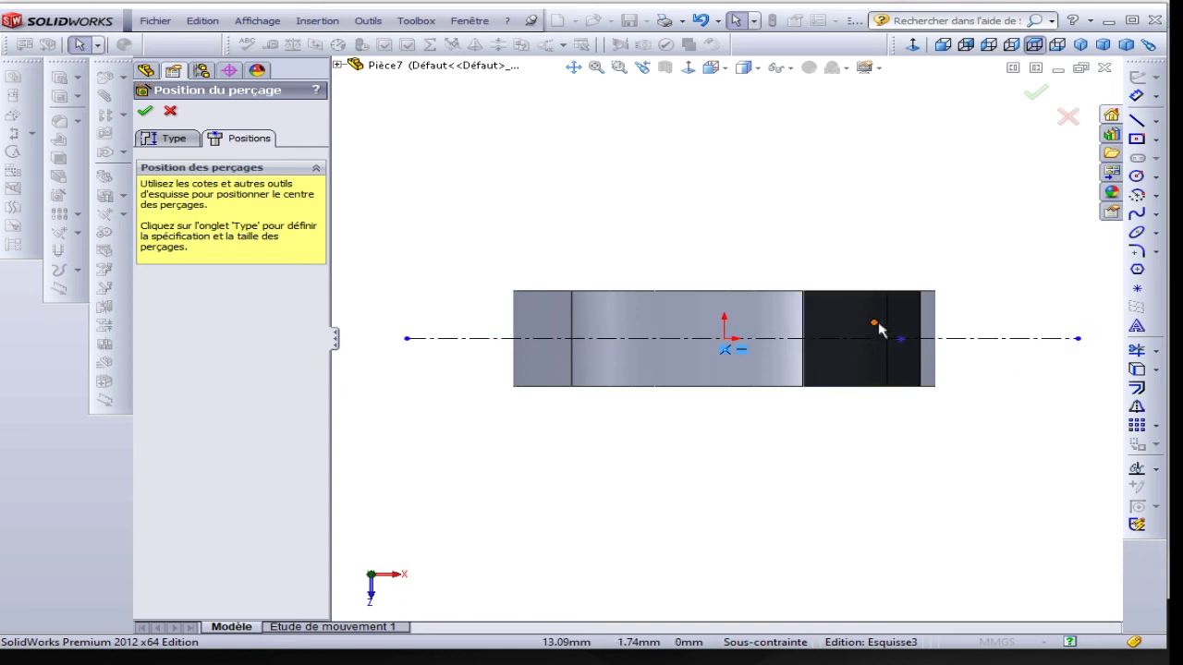
Snap the hole point onto the construction line, dimension it 5 mm from the notch edge, and confirm the hole.
left_click(874, 322)
left_click_drag(874, 322, 865, 344)
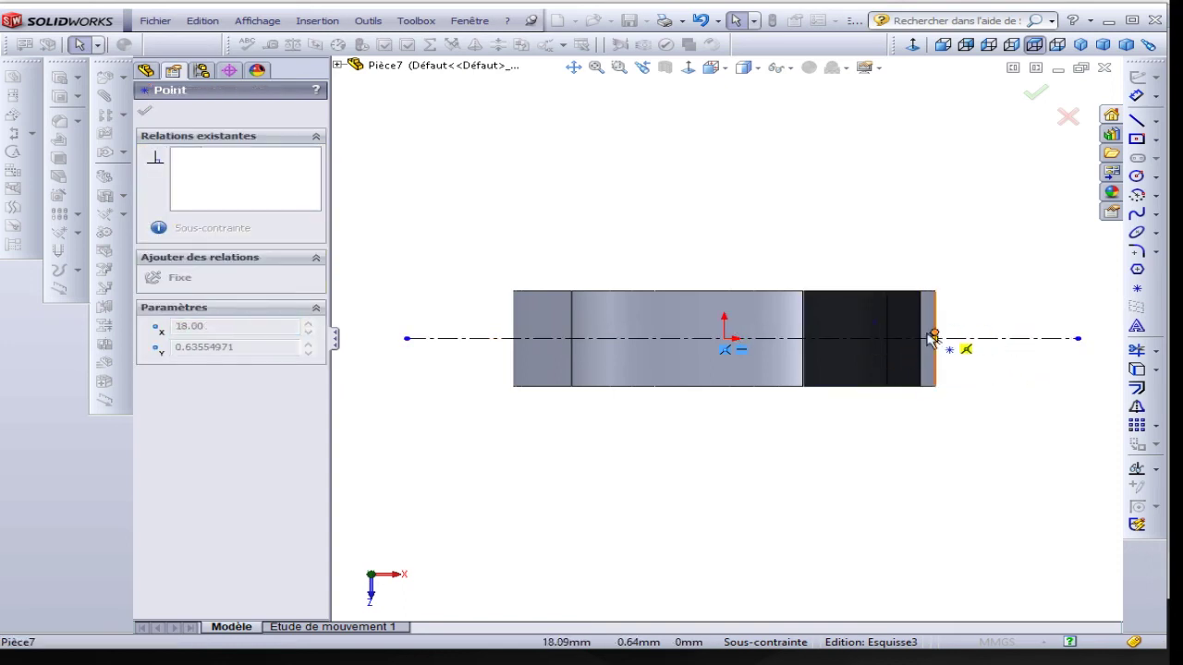
left_click(1136, 97)
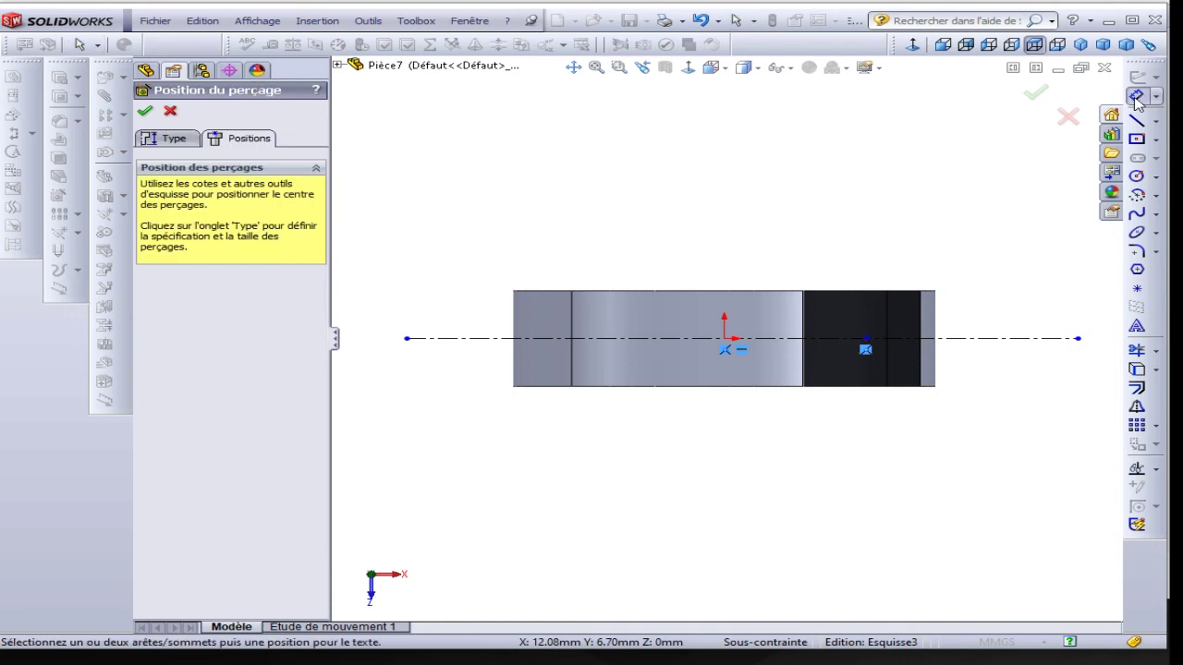
left_click(869, 346)
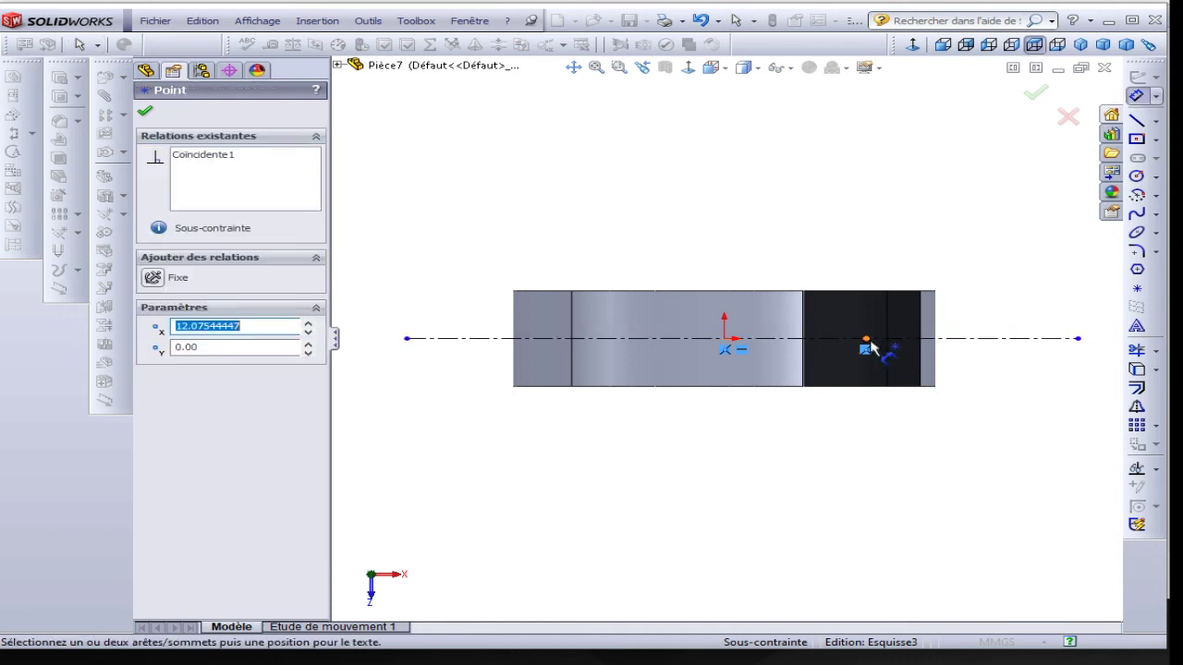
left_click(802, 331)
left_click(840, 236)
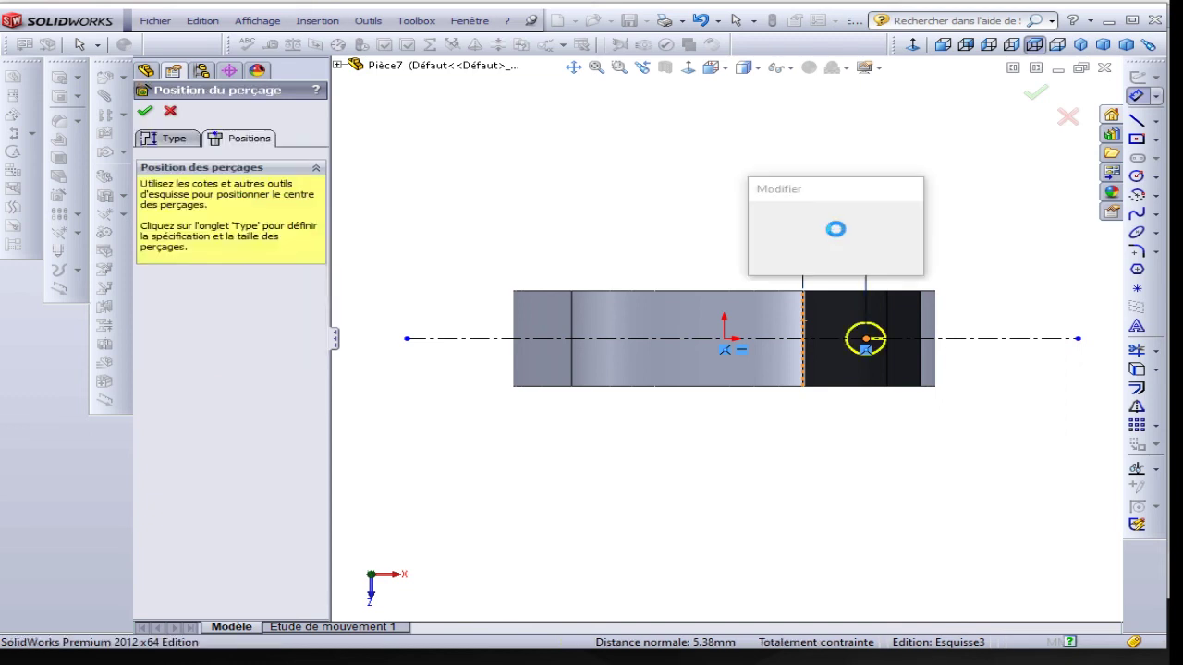
type("5")
key("Escape")
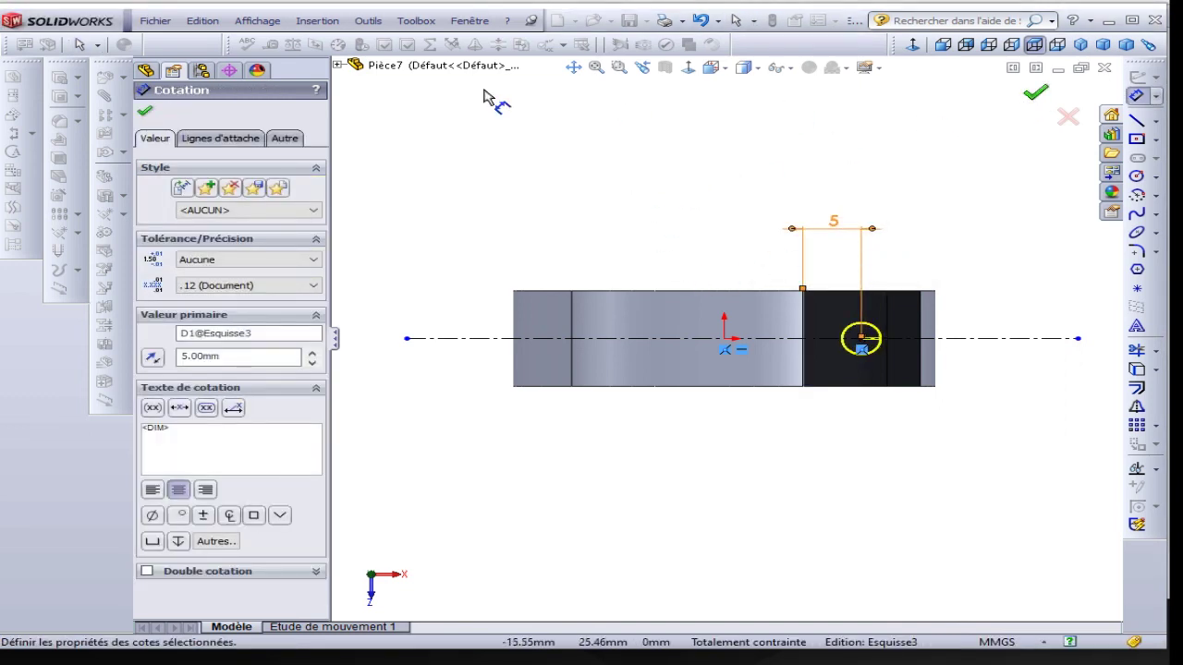
left_click(145, 111)
left_click(145, 111)
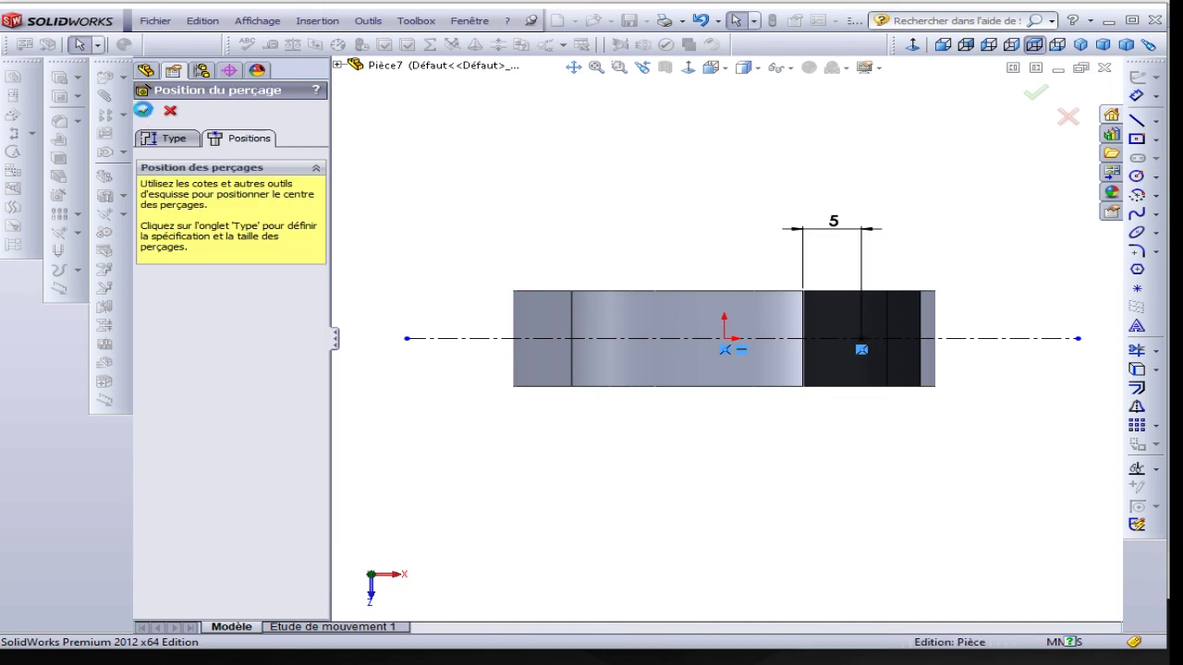
Select the disc's front face and section the part at about -5 mm through the tapped hole.
mouse_move(649, 468)
middle_mouse_down()
mouse_move(652, 302)
mouse_move(568, 267)
mouse_move(615, 238)
mouse_move(601, 298)
mouse_move(610, 294)
middle_mouse_up()
left_click(907, 201)
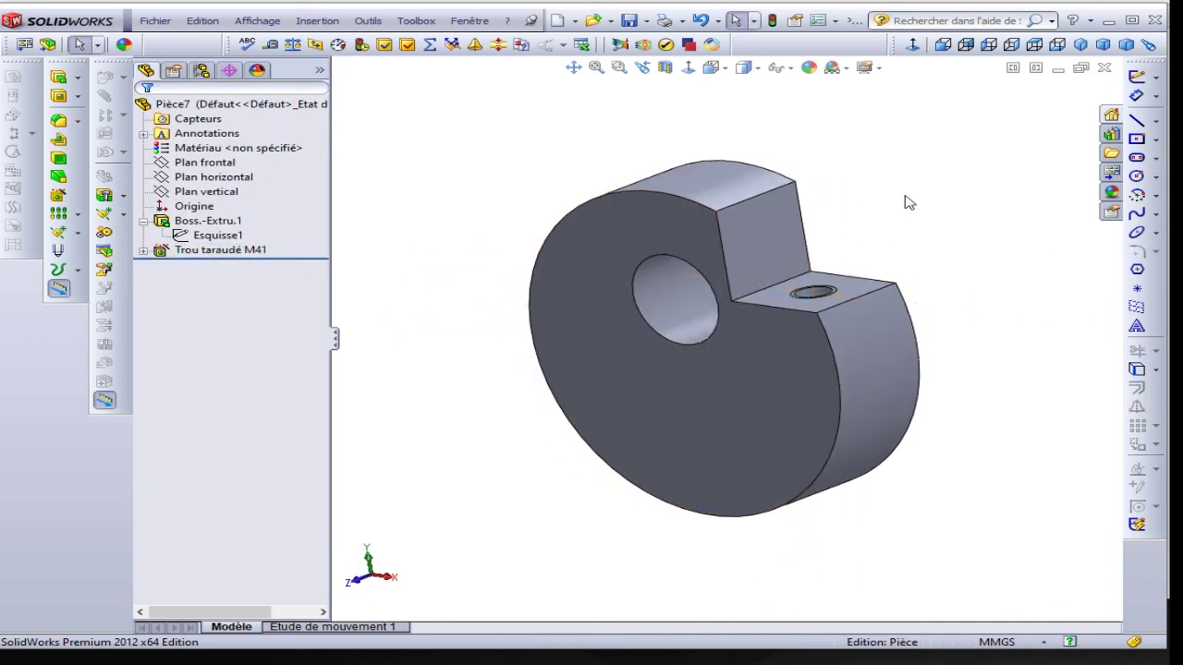
left_click(773, 378)
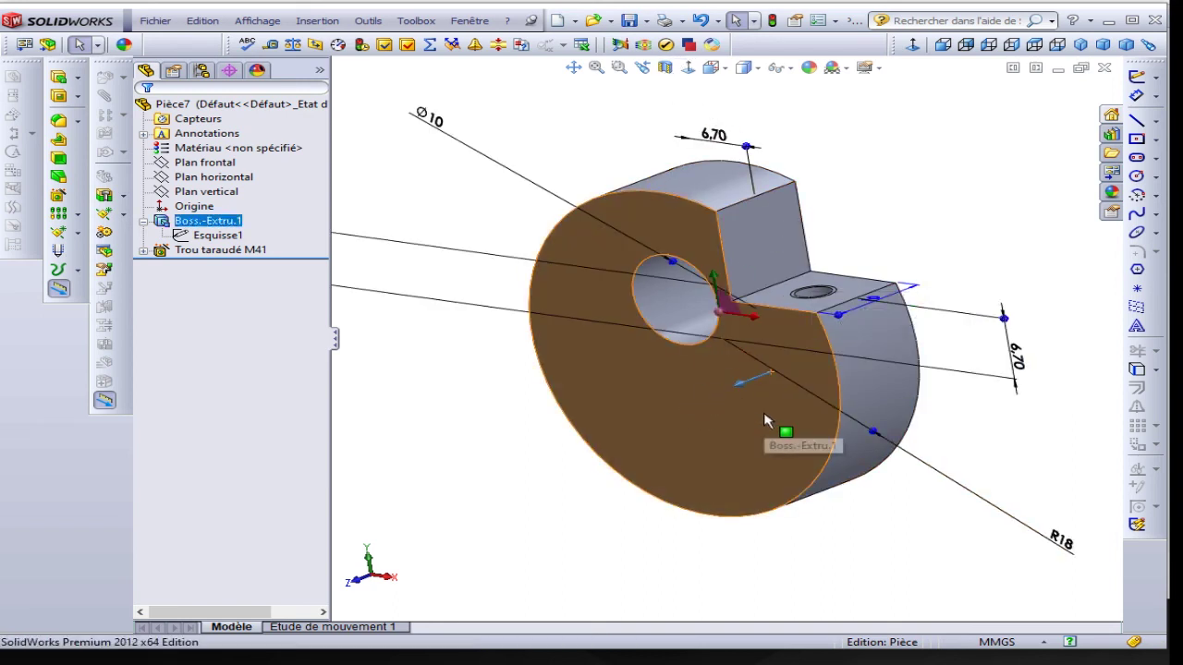
left_click(665, 68)
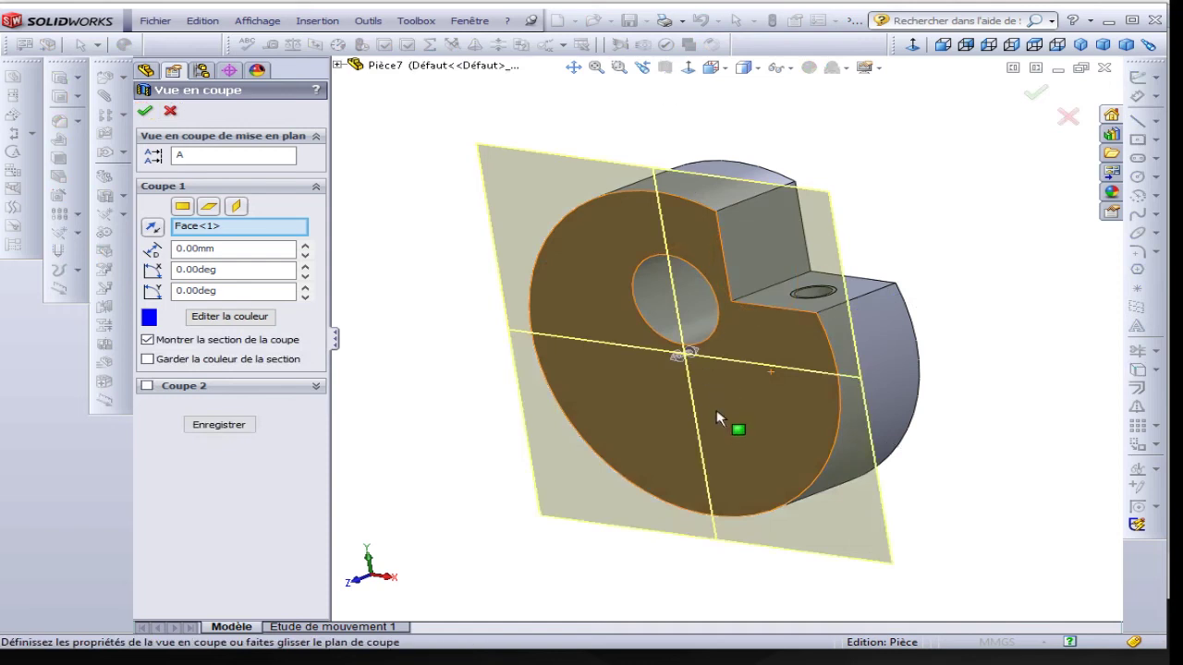
left_click_drag(683, 364, 737, 340)
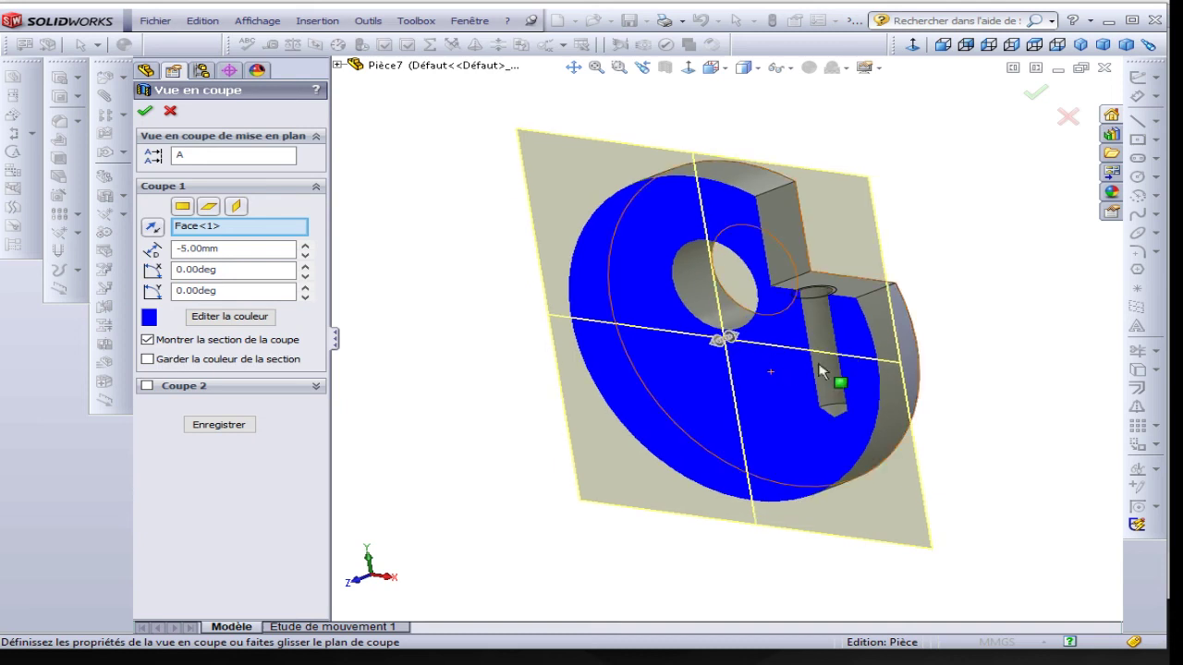
Confirm the section and enable Représentations de filetage ombrées in the Annotations details, then view from the front.
left_click(145, 113)
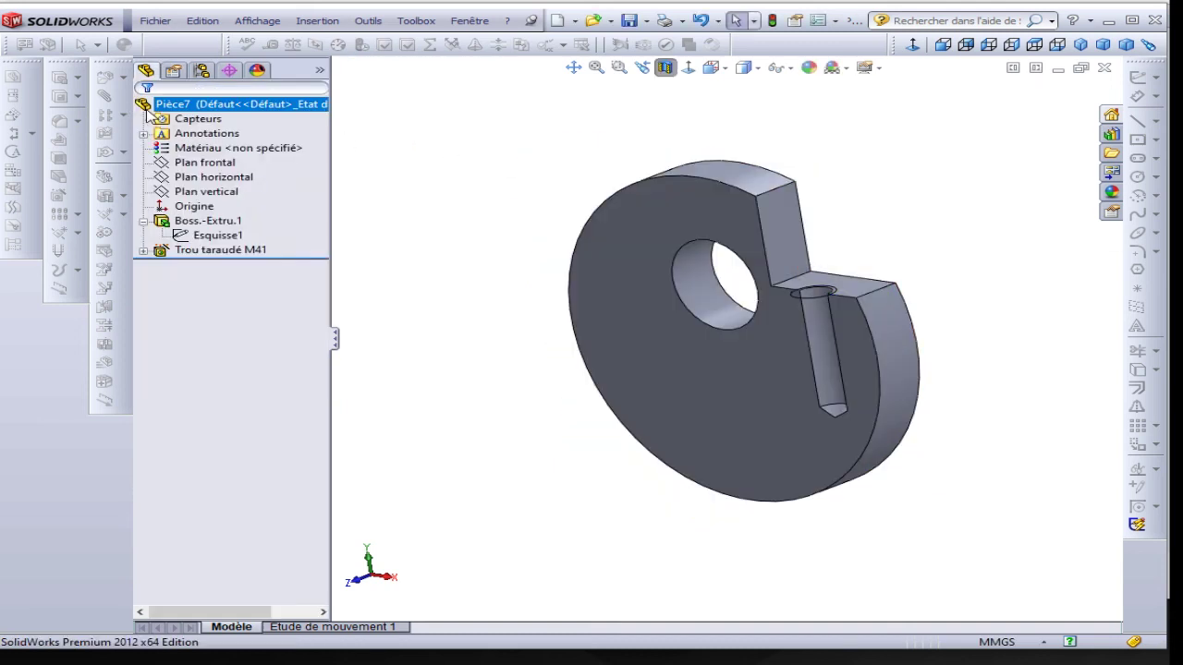
left_click(196, 135)
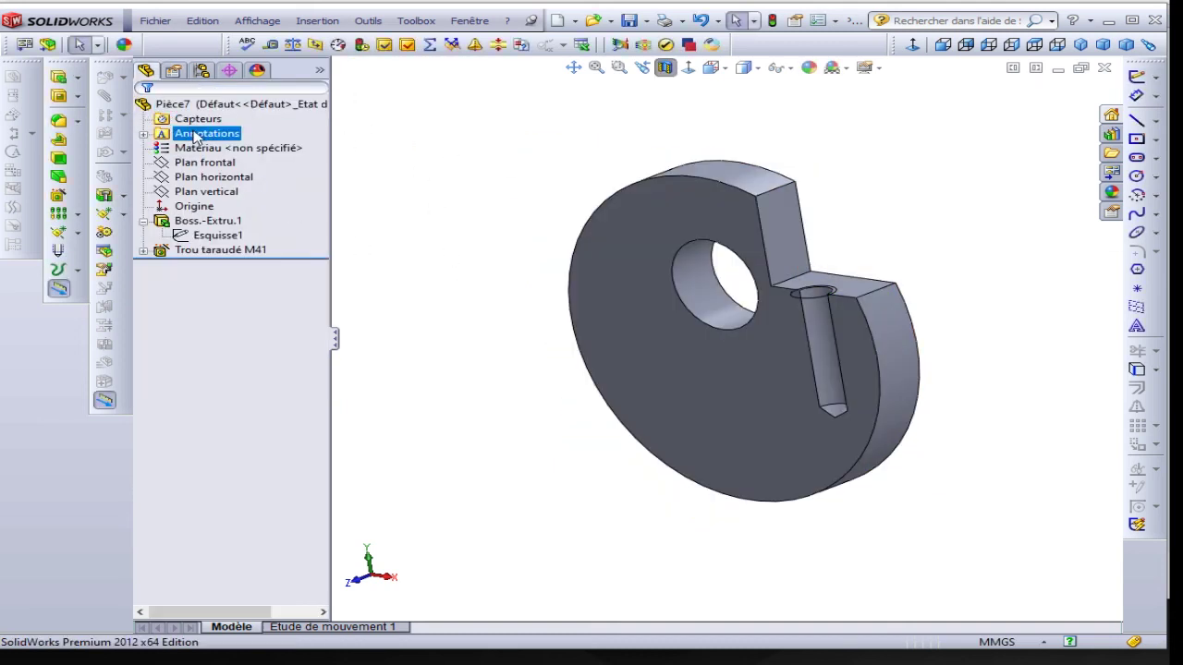
right_click(196, 137)
left_click(235, 140)
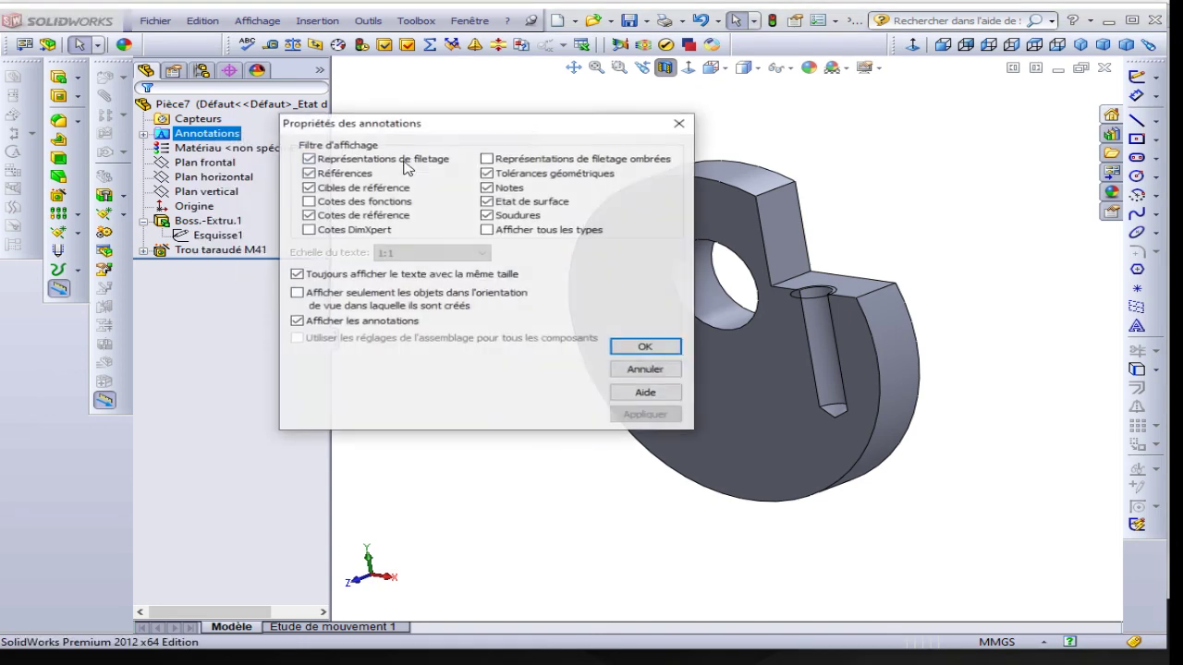
left_click(487, 159)
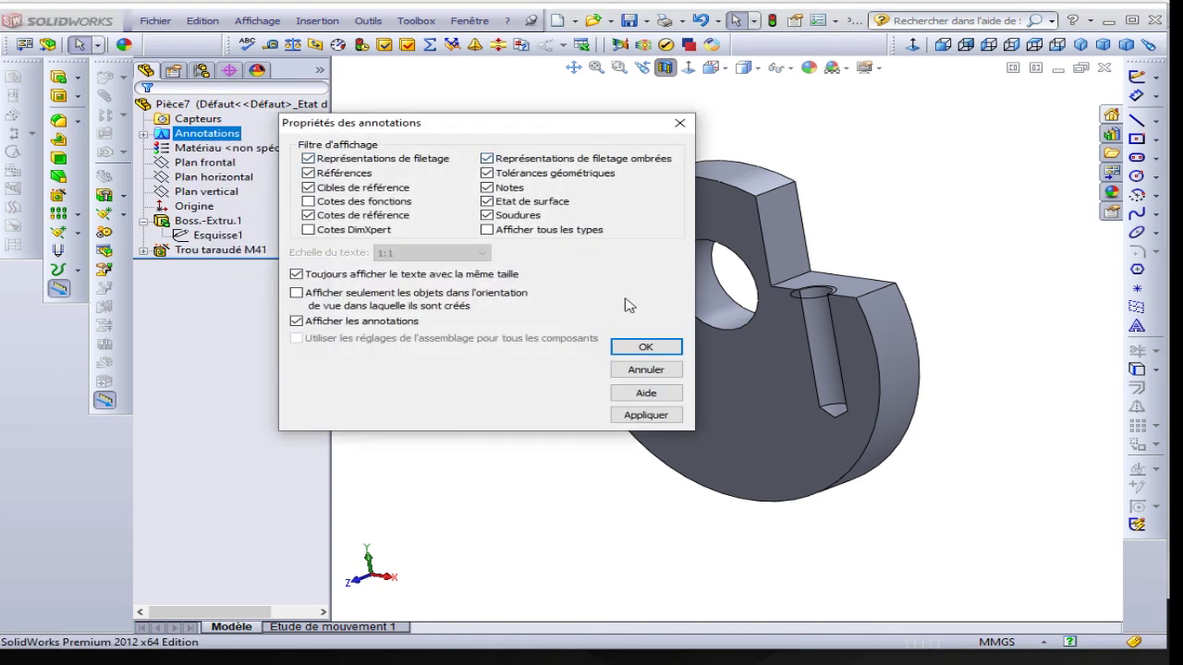
left_click(646, 347)
middle_click_drag(647, 351, 828, 352)
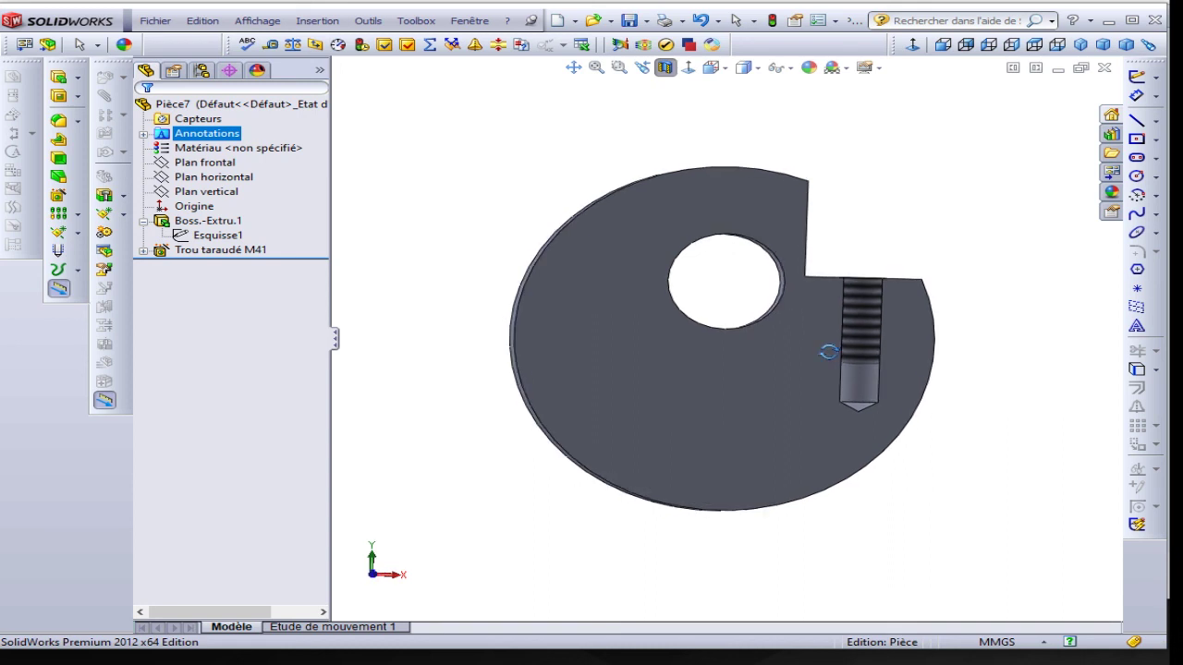
Zoom around the threaded hole, switch off the section view, and orbit back to an isometric view.
scroll(863, 383, "down", 5)
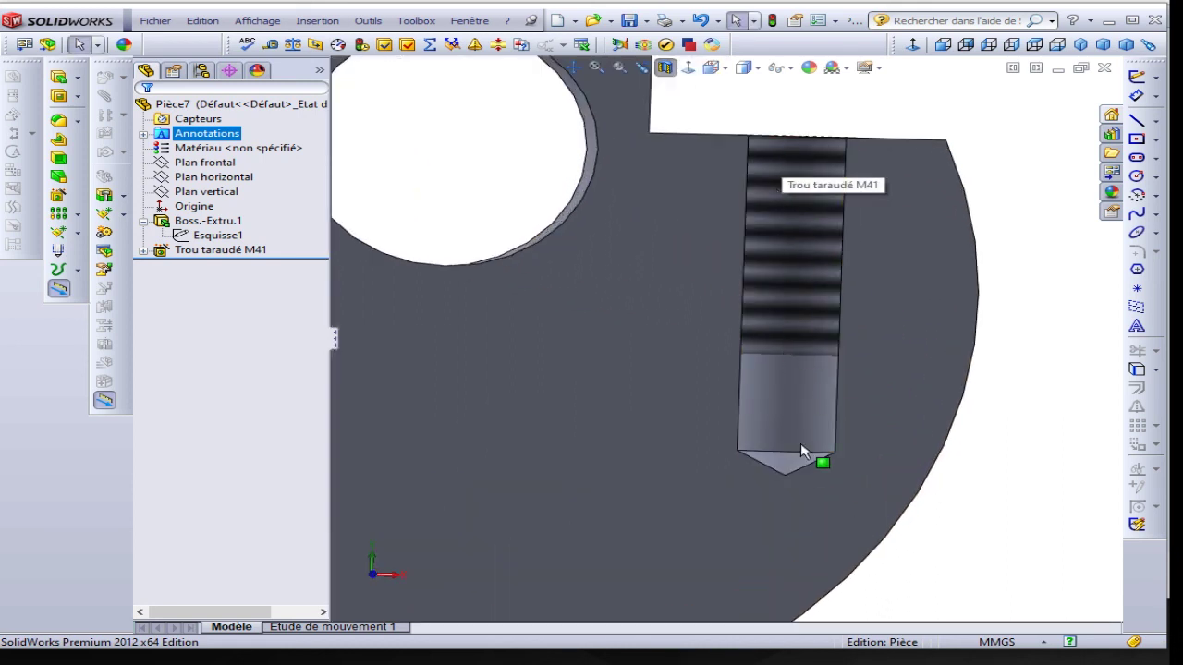
mouse_move(799, 442)
middle_mouse_down()
mouse_move(782, 343)
mouse_move(729, 396)
middle_mouse_up()
scroll(776, 346, "up", 5)
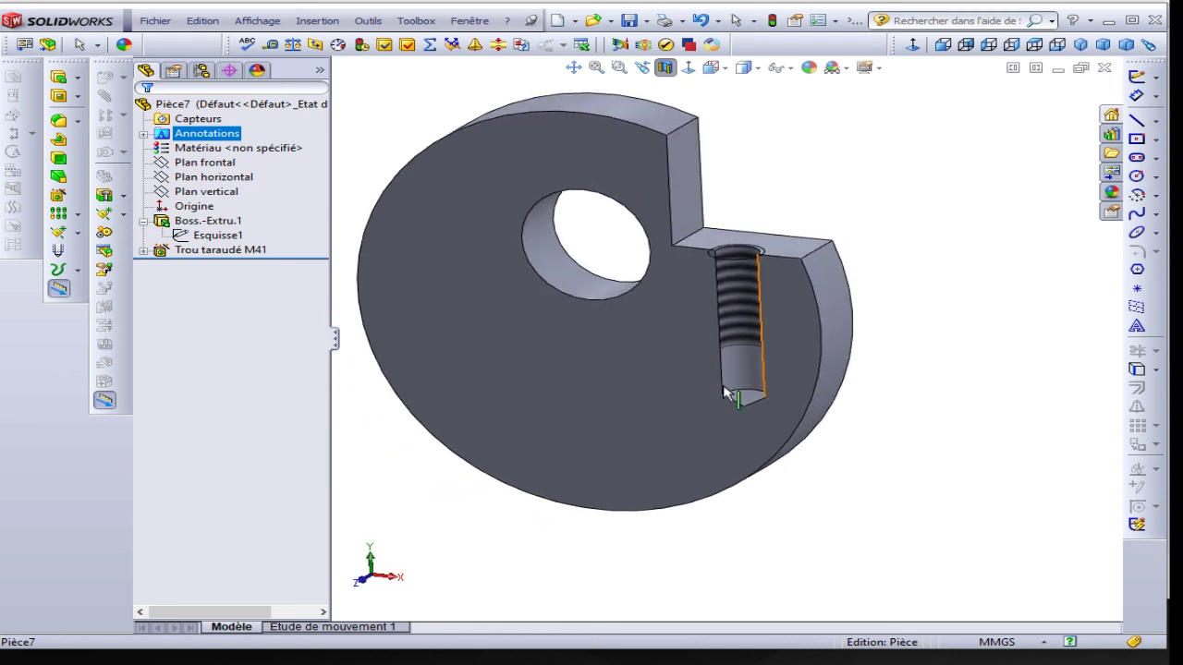
scroll(759, 297, "down", 1)
scroll(748, 287, "down", 4)
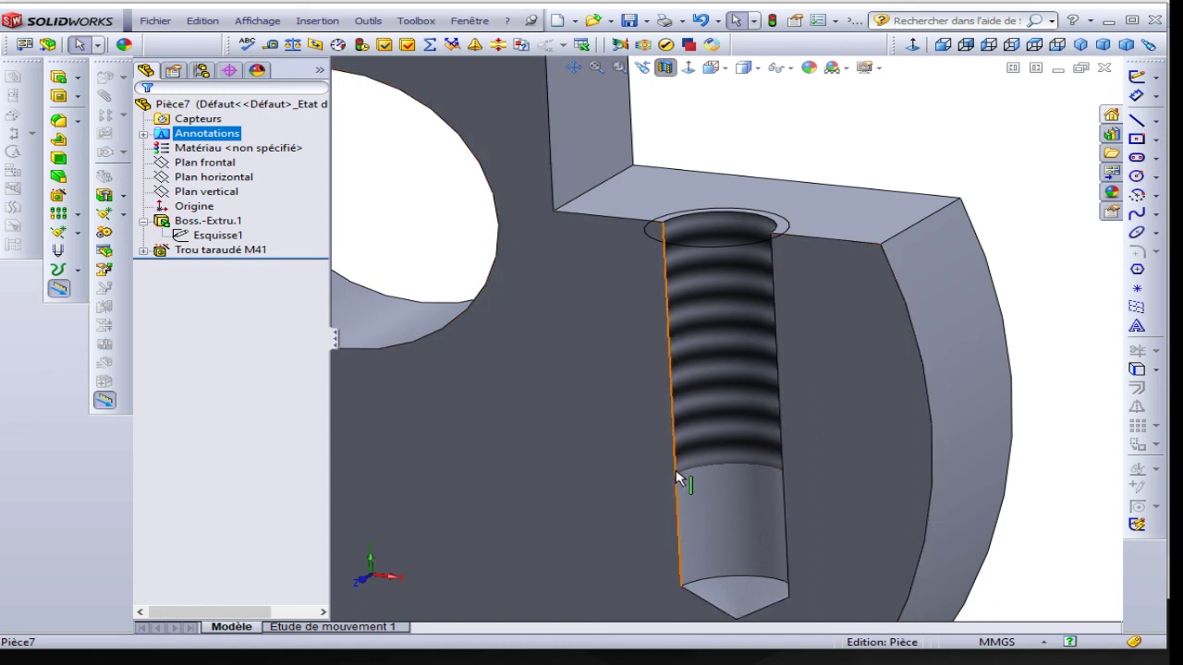
scroll(739, 176, "up", 3)
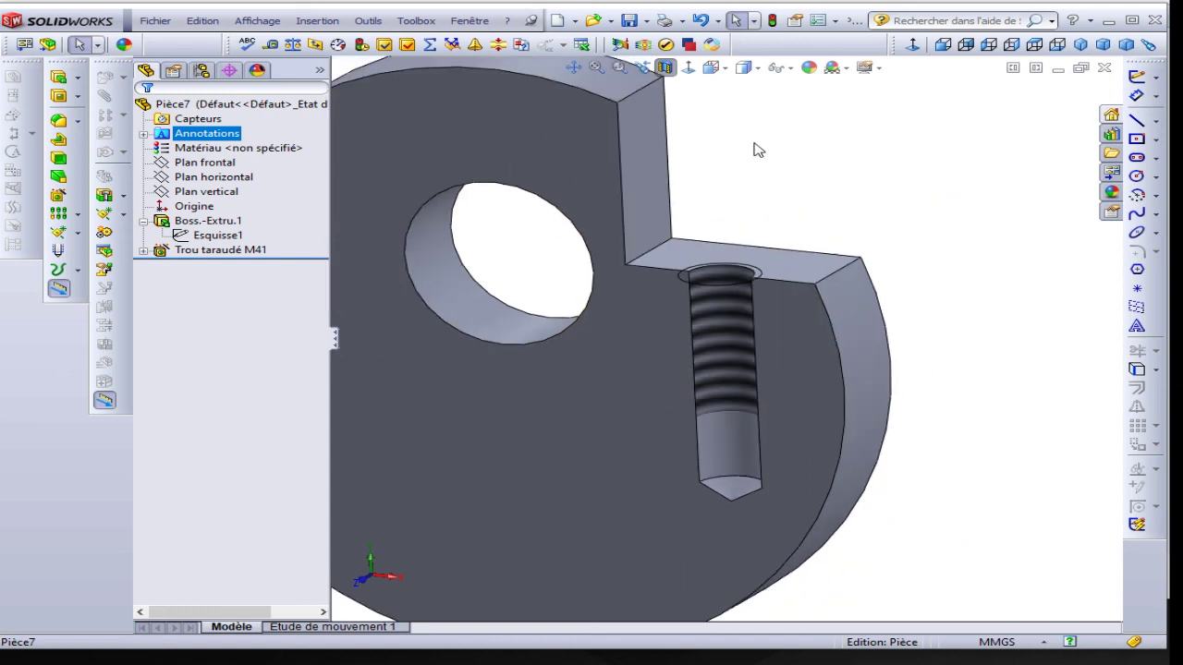
scroll(795, 176, "up", 2)
left_click(664, 70)
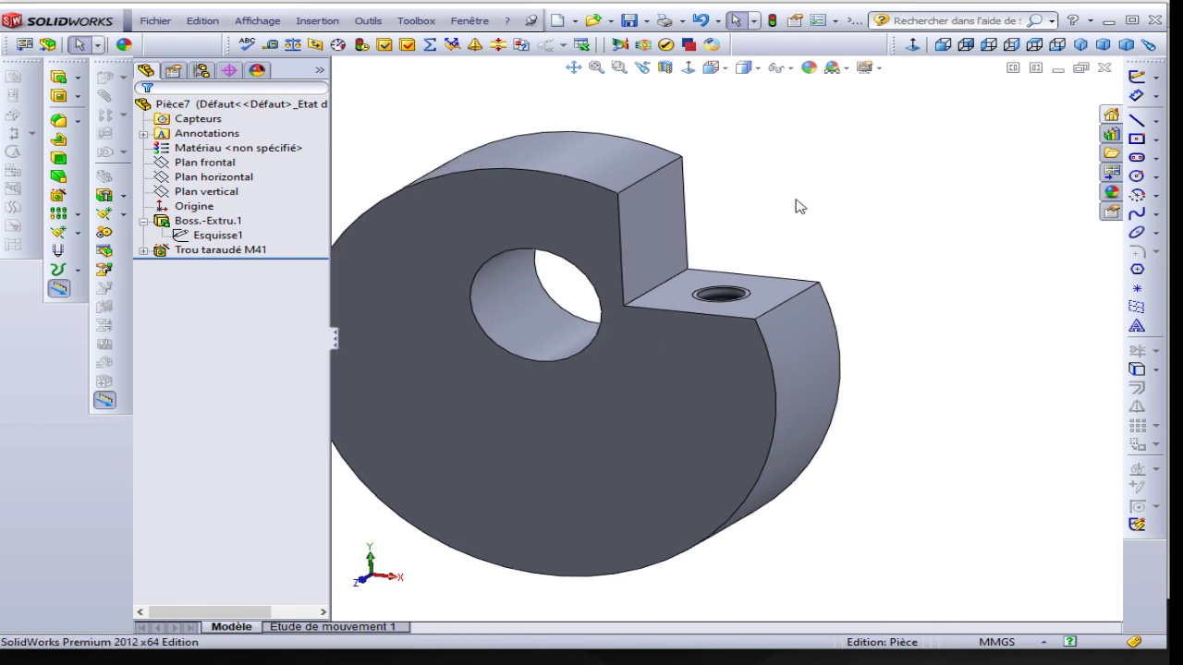
scroll(797, 203, "up", 3)
mouse_move(802, 203)
middle_mouse_down()
mouse_move(781, 203)
mouse_move(702, 96)
middle_mouse_up()
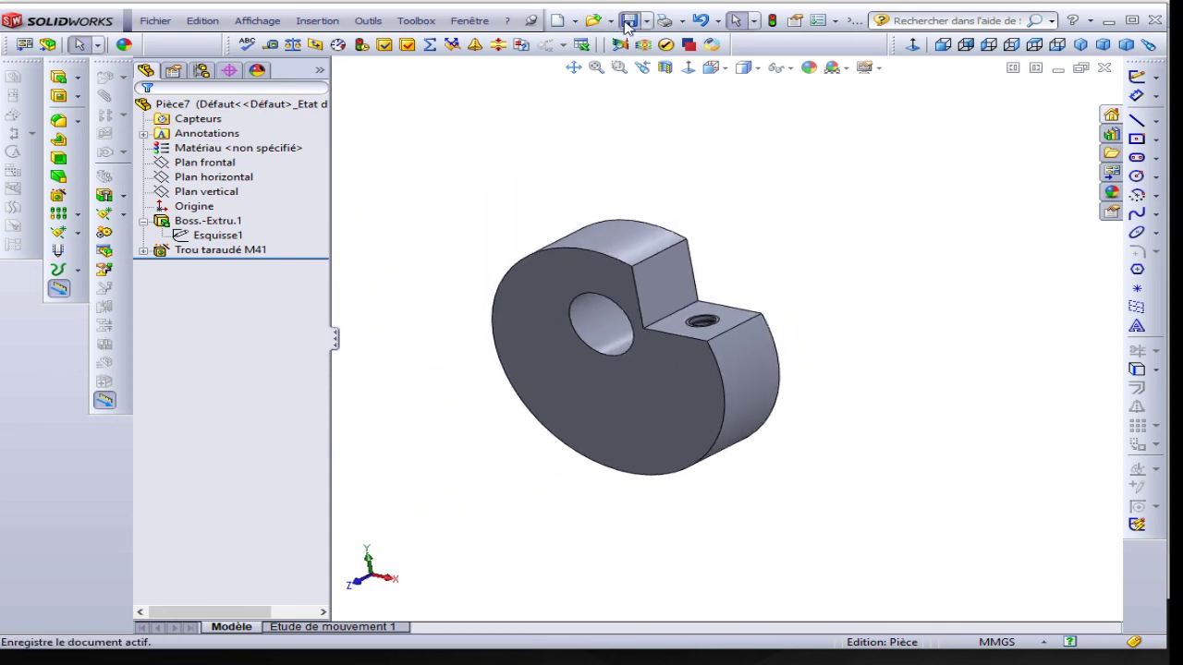
Save the part as 'excentrique' in the Documents\Plieuse folder.
left_click(627, 23)
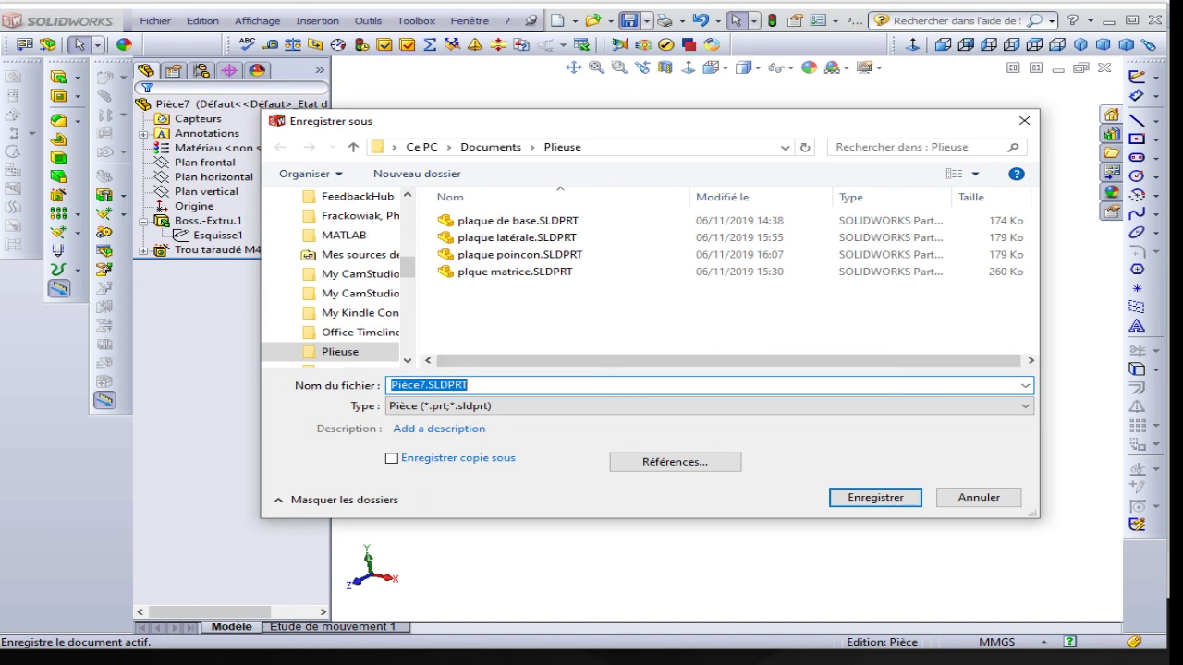
type("excentrique")
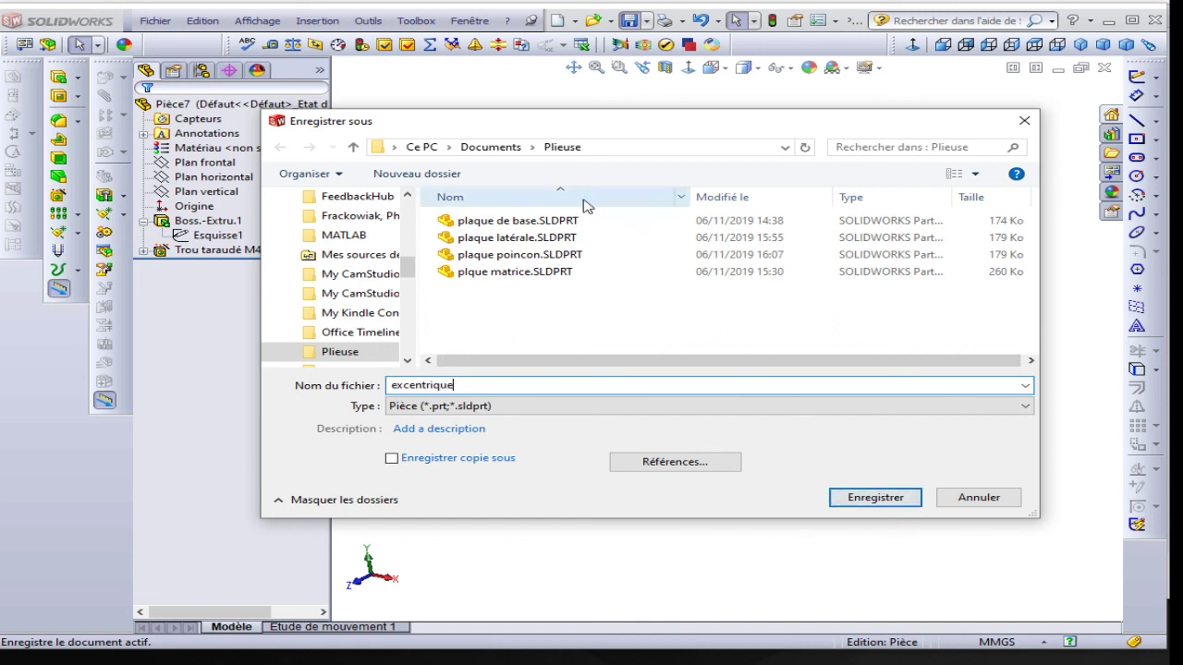
left_click(875, 498)
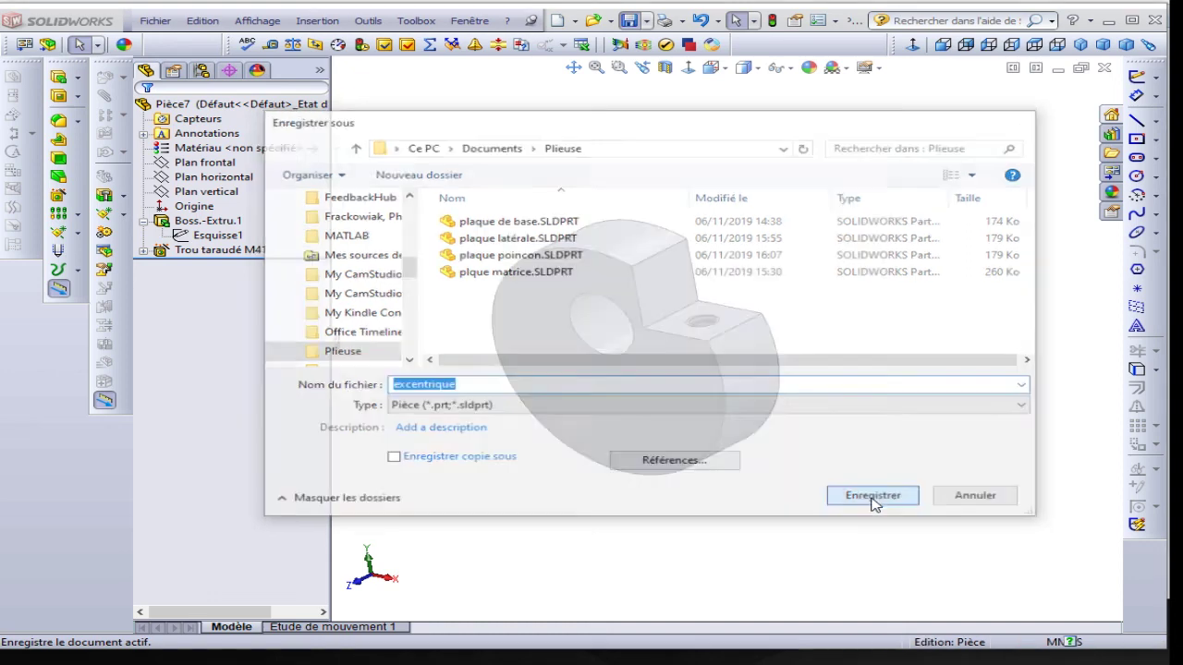